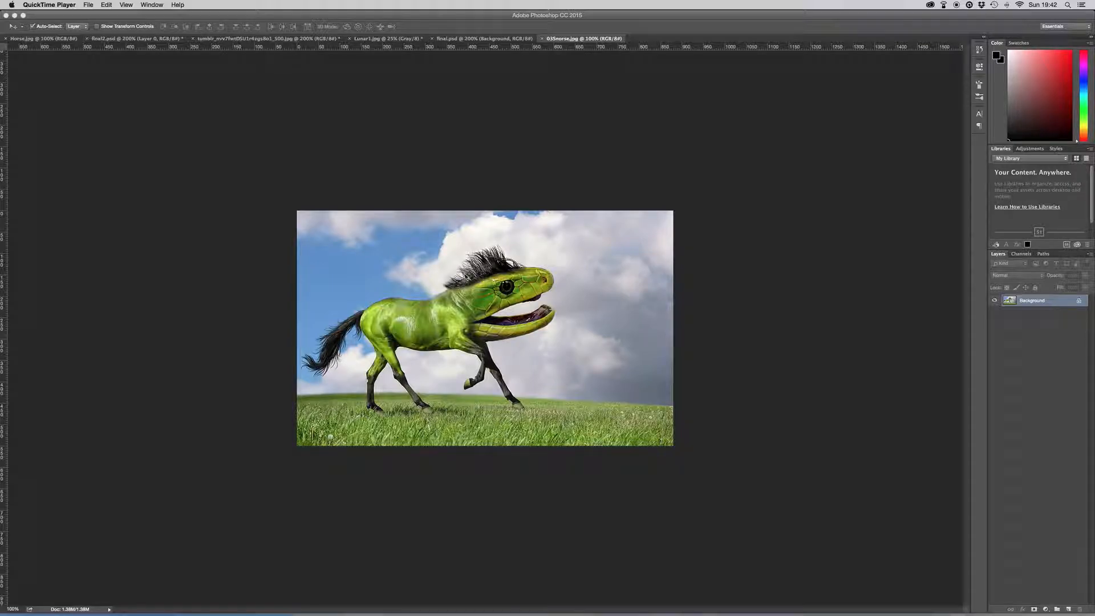
- Switch to Photoshop and bring up the Horse.jpg document at 200% zoom
left_click(359, 166)
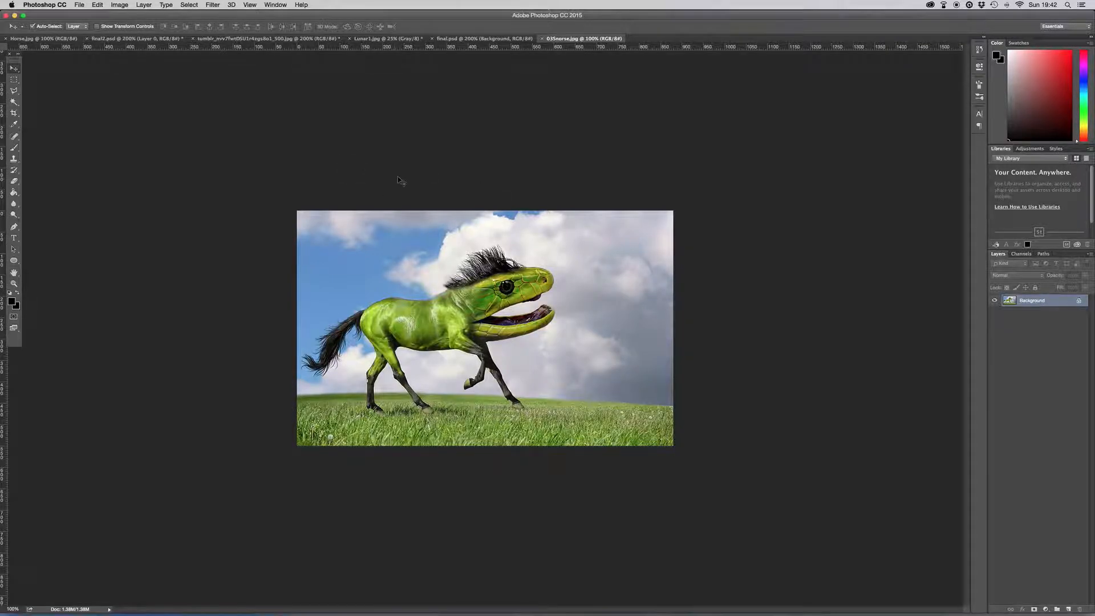
left_click(57, 38)
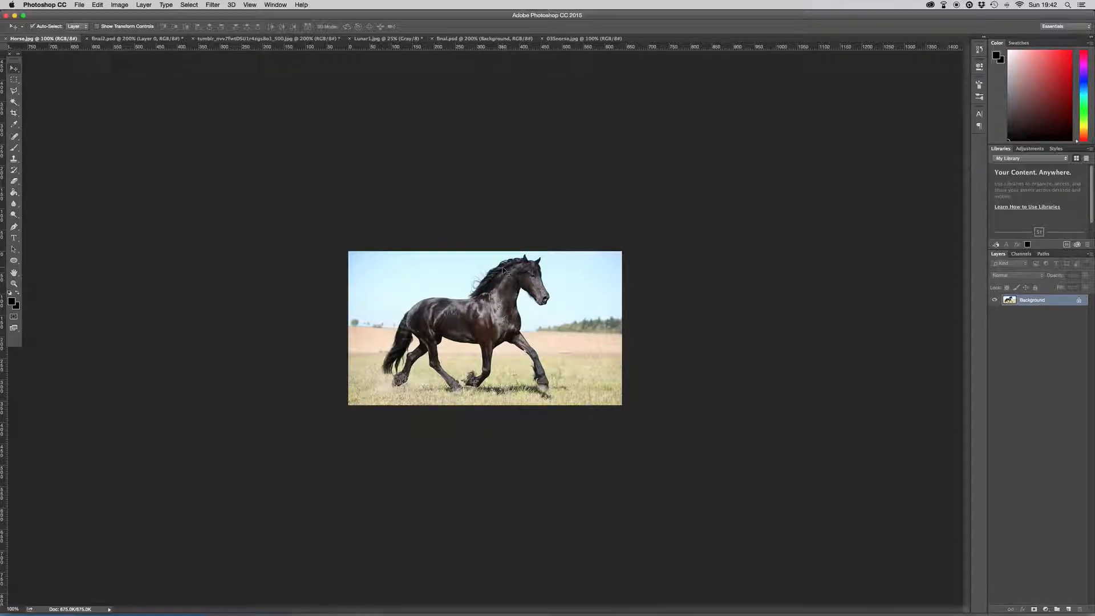
key("super+equal")
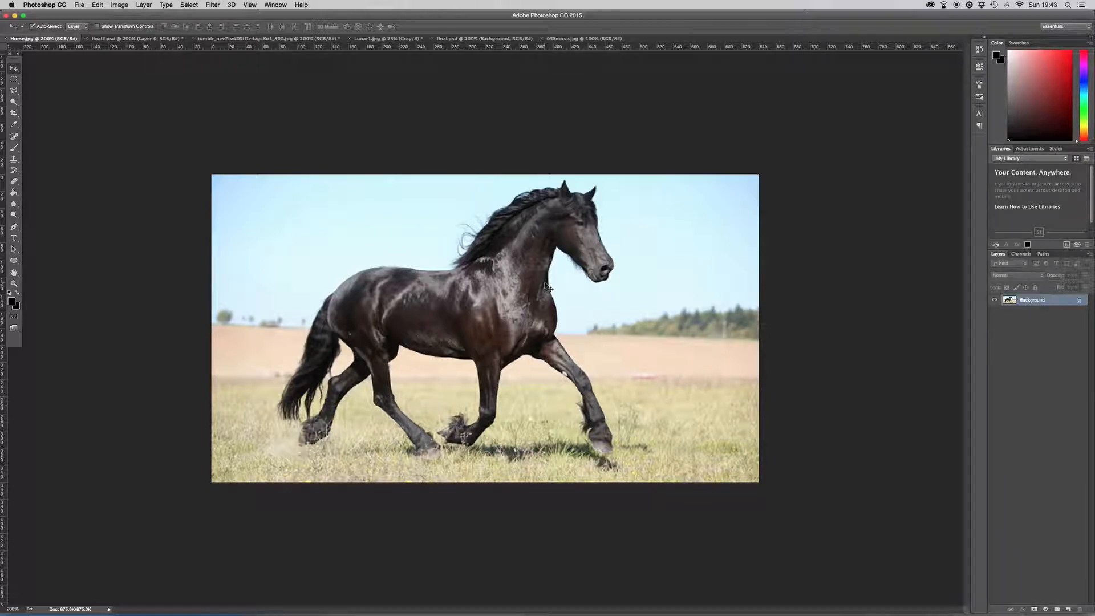
left_click(96, 5)
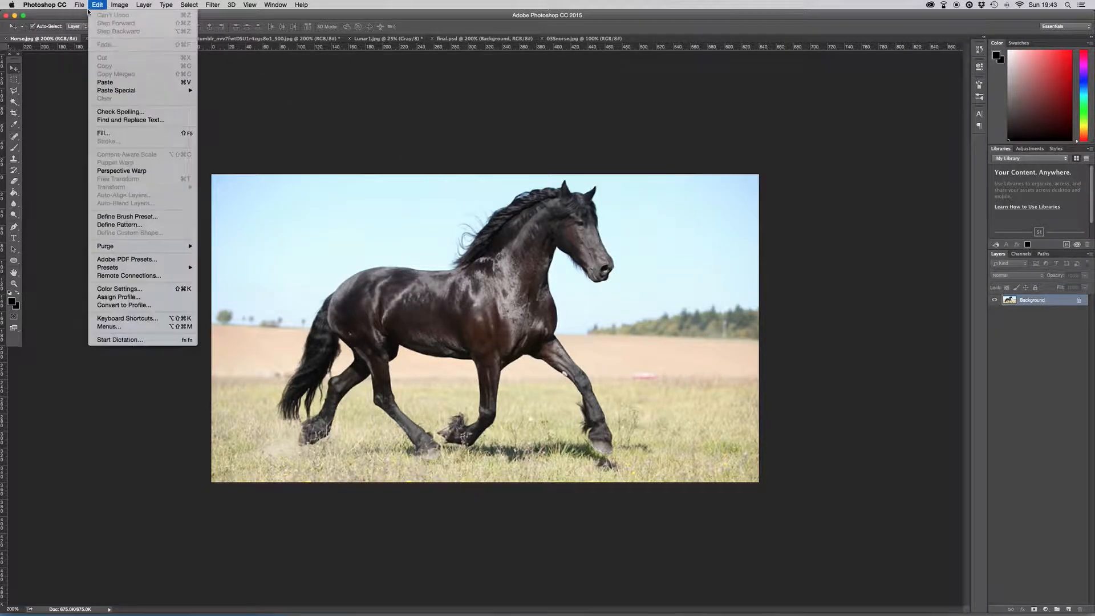
left_click(377, 160)
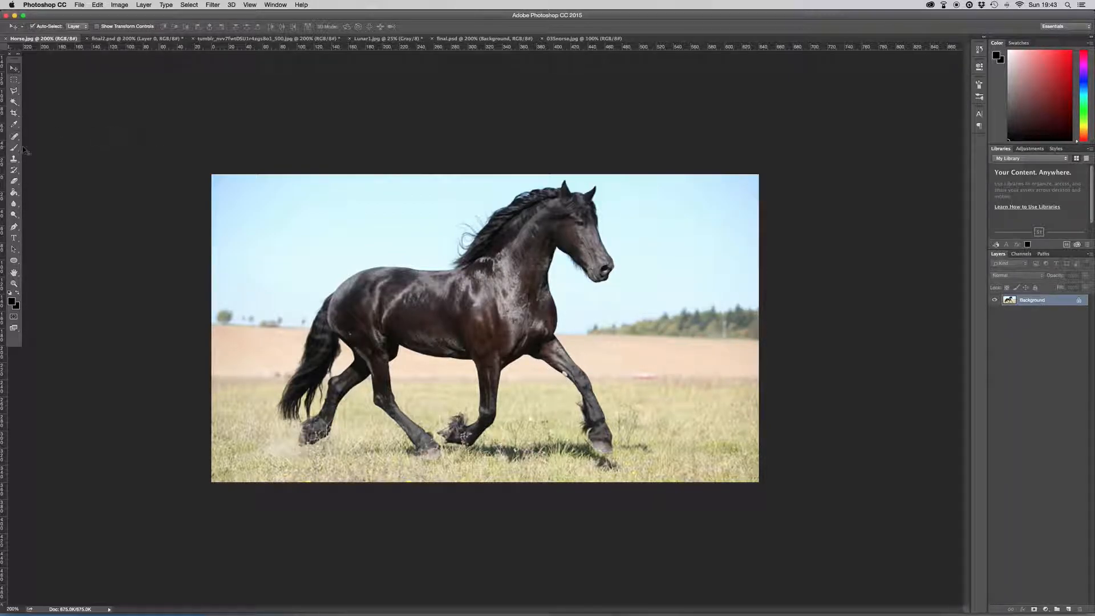
- With the Pen tool in Path mode, start a path on the horse's rump and curve it along the back
left_click(14, 227)
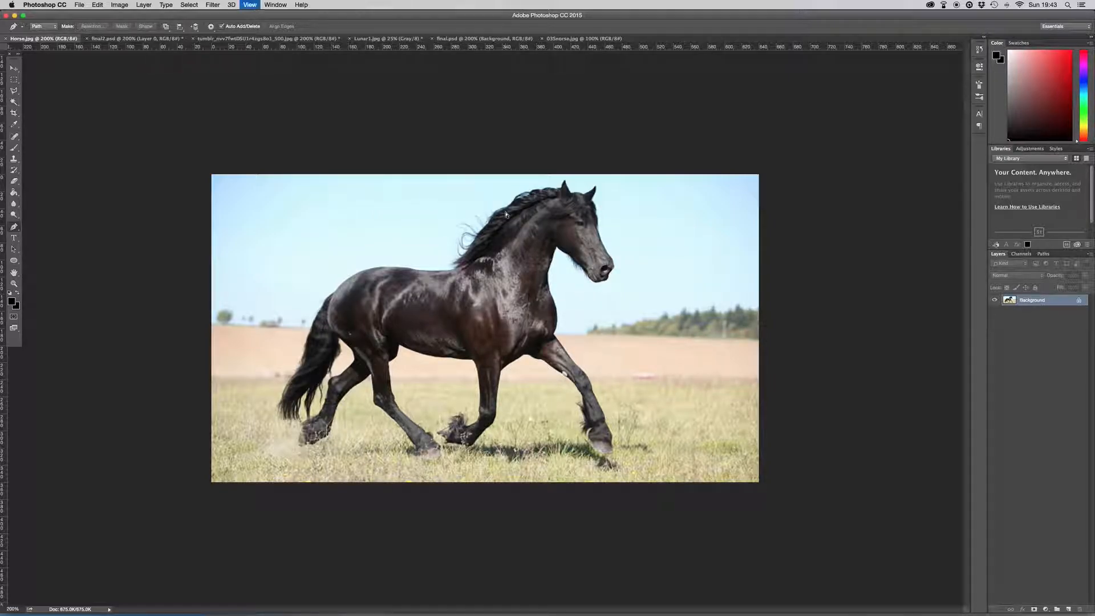
key("super+equal")
key("super+equal")
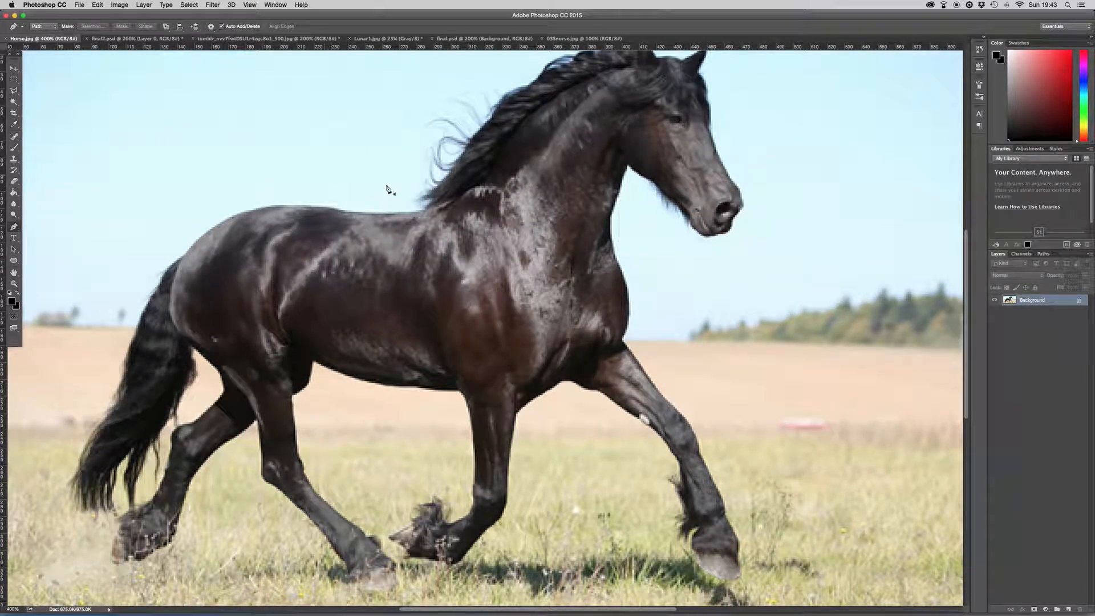
key("space")
left_click_drag(496, 170, 483, 326)
left_click(14, 227)
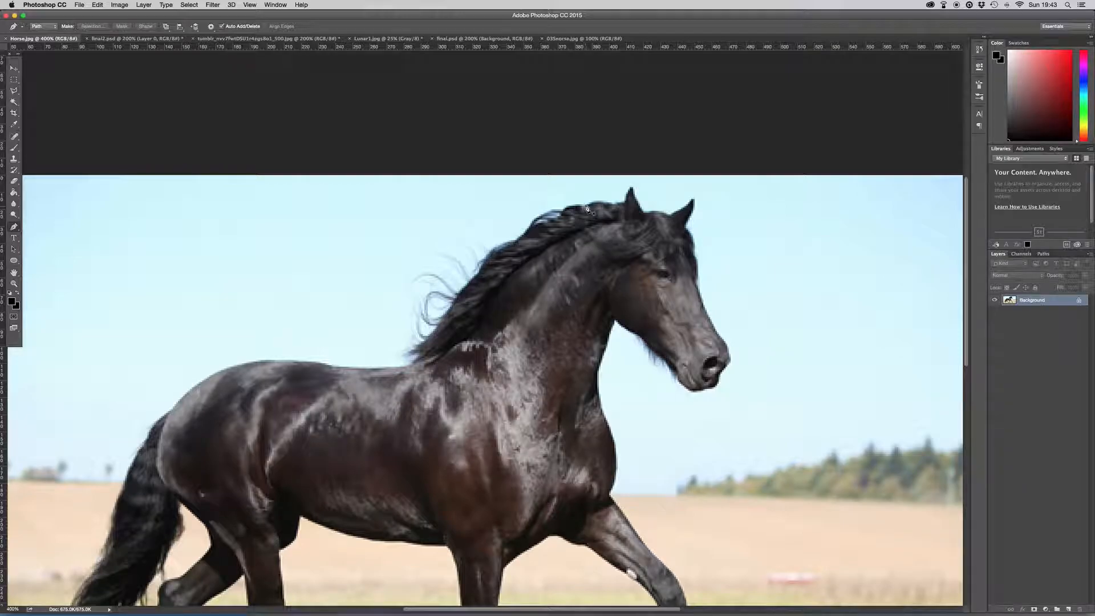
left_click(221, 370)
left_click_drag(286, 360, 319, 364)
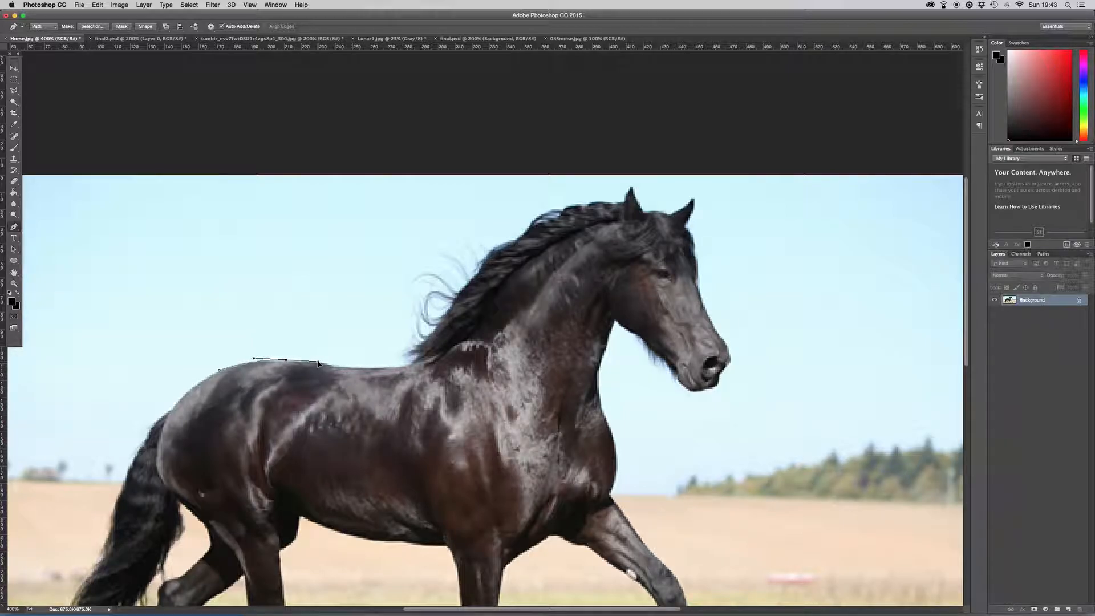
- Continue the pen path up the horse's mane, over the ears and down the face to the nose
left_click_drag(396, 367, 432, 336)
left_click_drag(464, 283, 486, 281)
left_click_drag(539, 215, 695, 197)
left_click(698, 285)
left_click_drag(725, 340, 736, 351)
key("v")
key("super+minus")
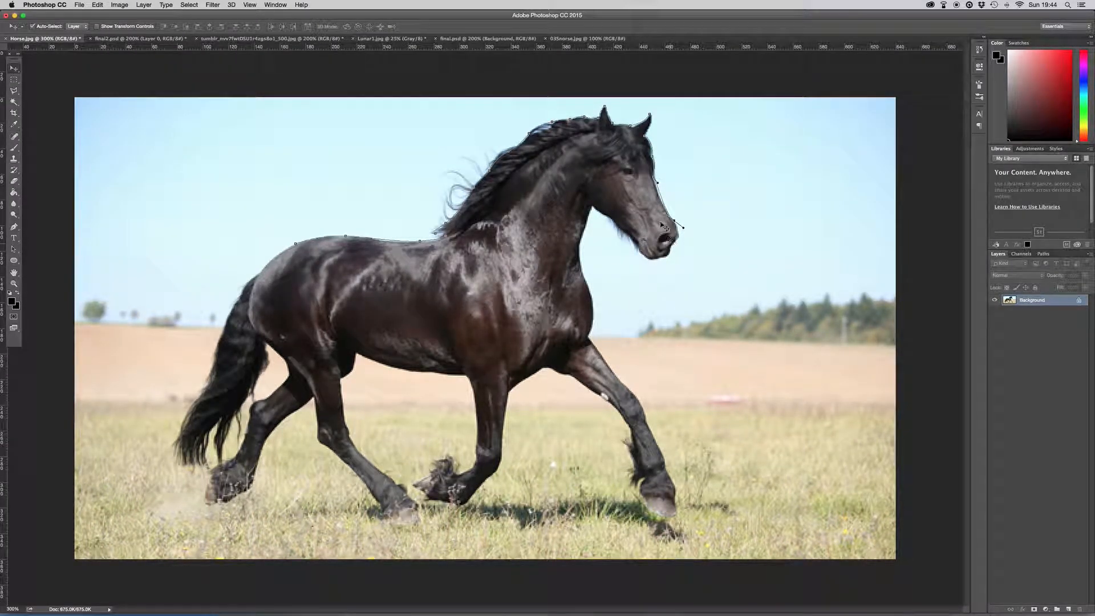
- Trace the path around the muzzle and jaw, cut back through the neck and body, and close it at the rump
key("super+plus")
key("space")
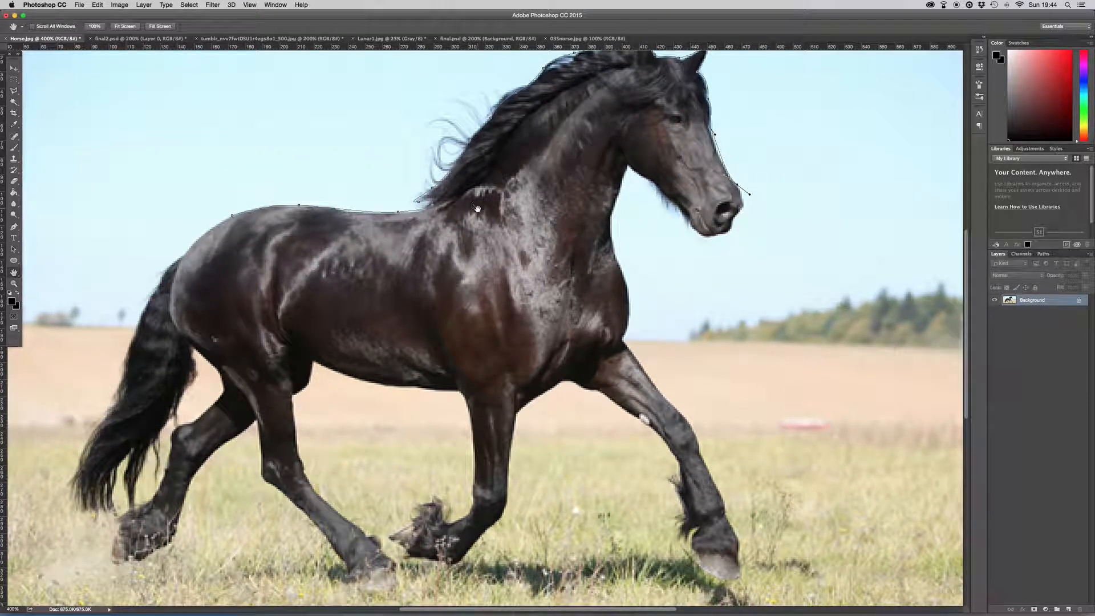
left_click_drag(487, 211, 457, 294)
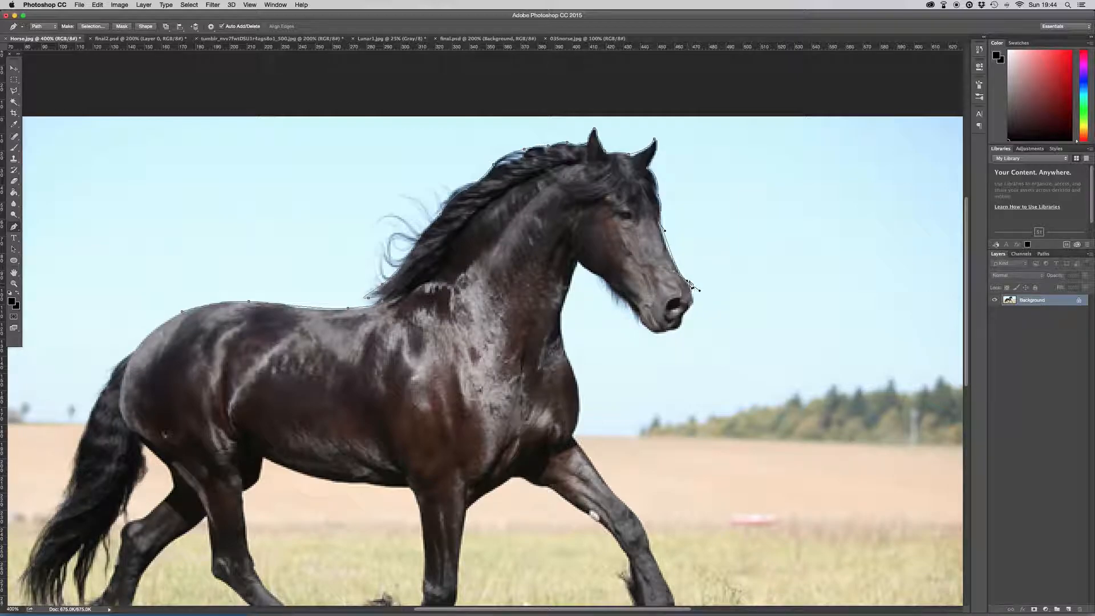
left_click_drag(649, 326, 679, 357)
left_click_drag(578, 263, 573, 243)
left_click_drag(502, 278, 473, 294)
left_click_drag(182, 312, 292, 125)
key("v")
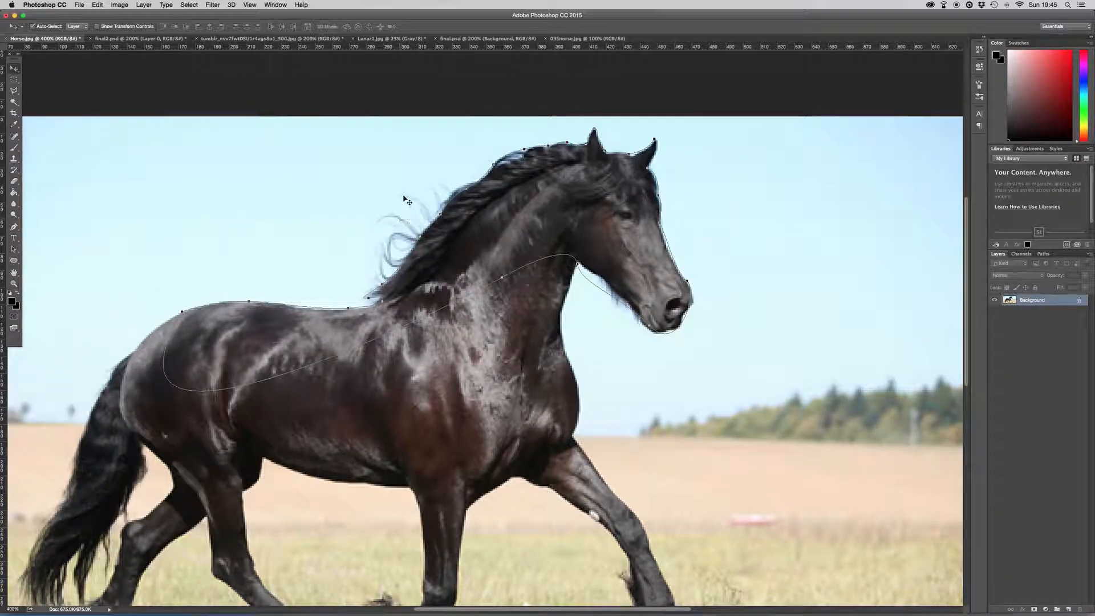
- Convert the horse path into a new anti-aliased selection with a 0-pixel feather radius
left_click(15, 227)
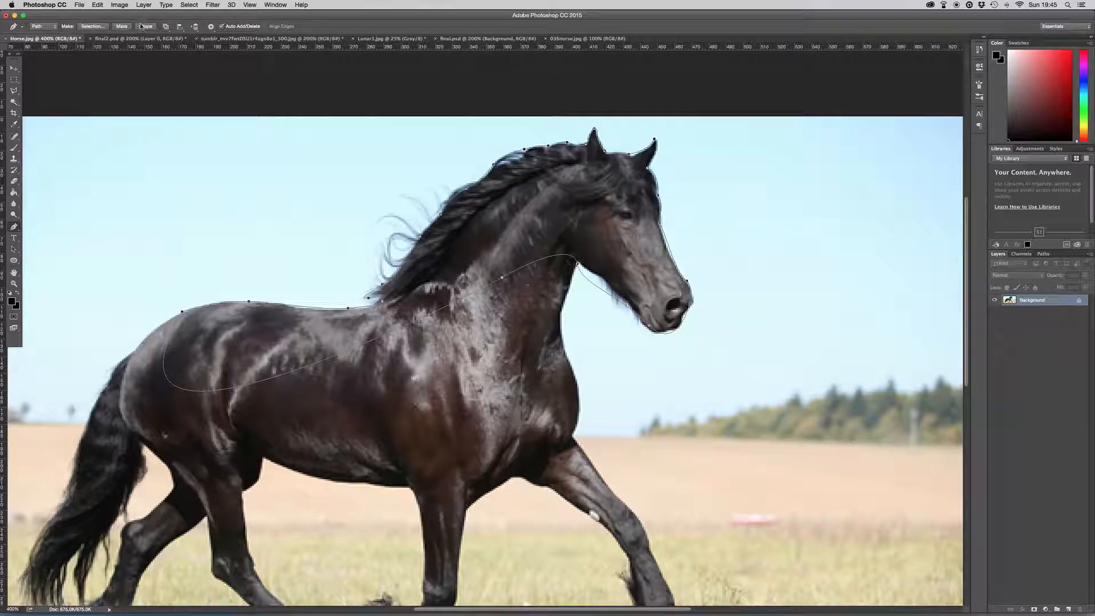
left_click(92, 27)
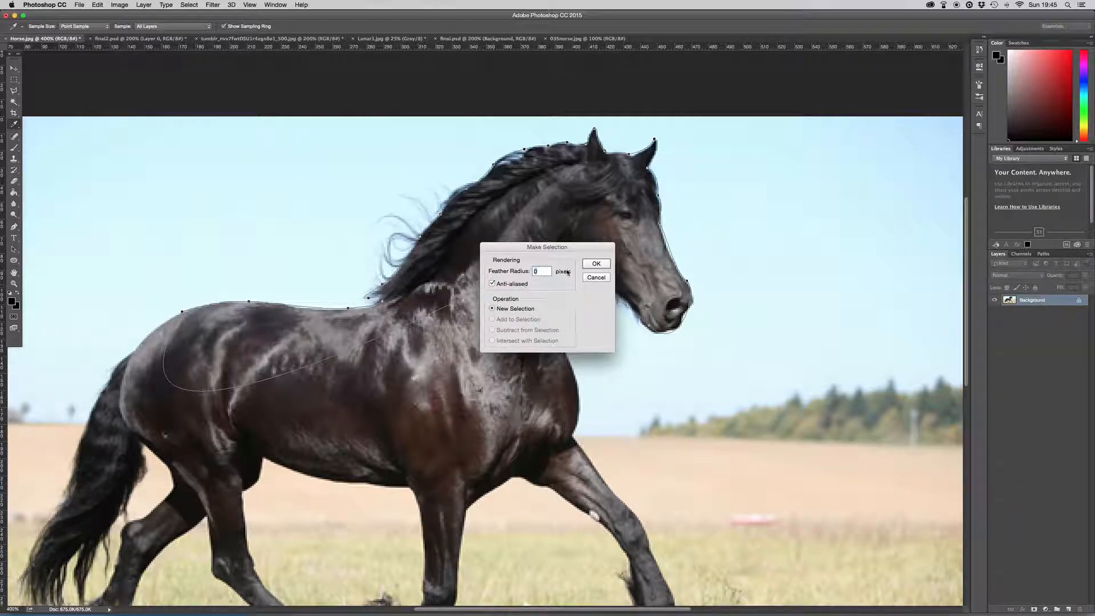
left_click(597, 265)
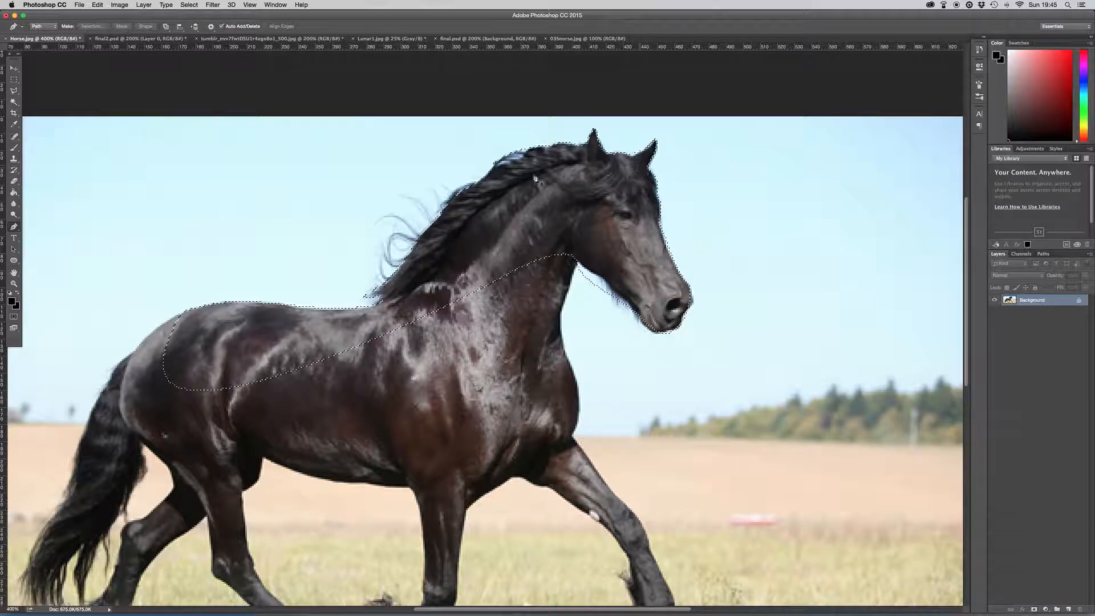
- Copy the selected horse area to a new layer and hide the Background layer
left_click(14, 80)
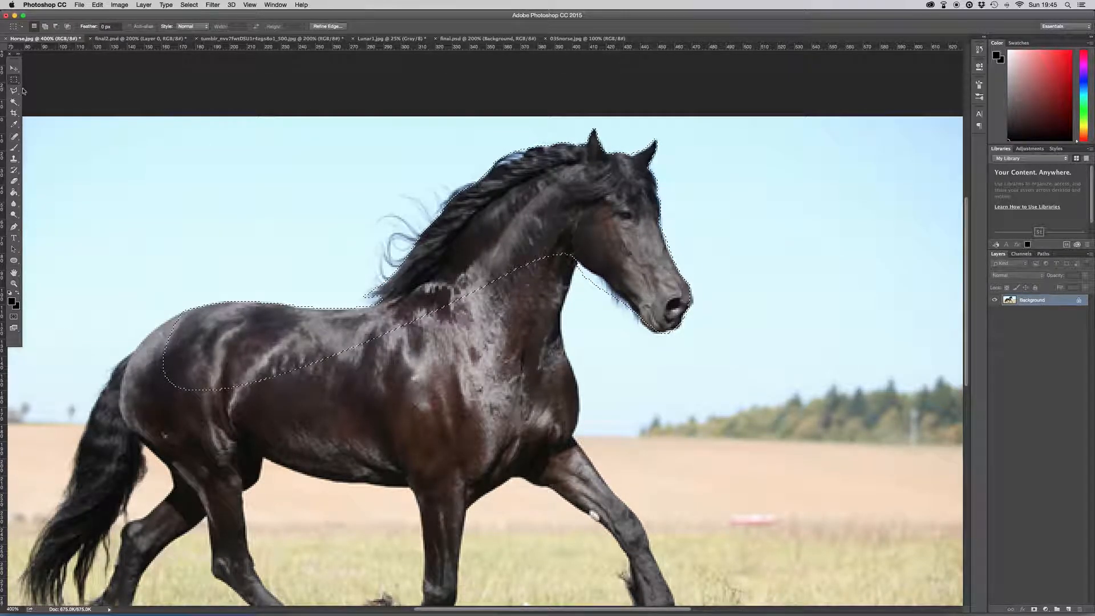
right_click(534, 216)
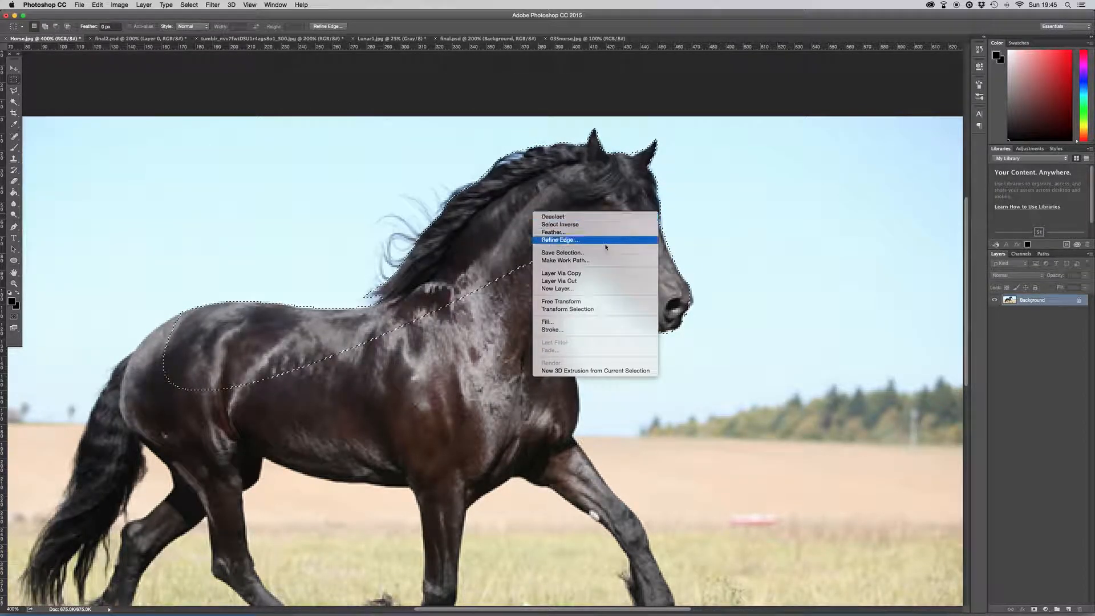
left_click(600, 275)
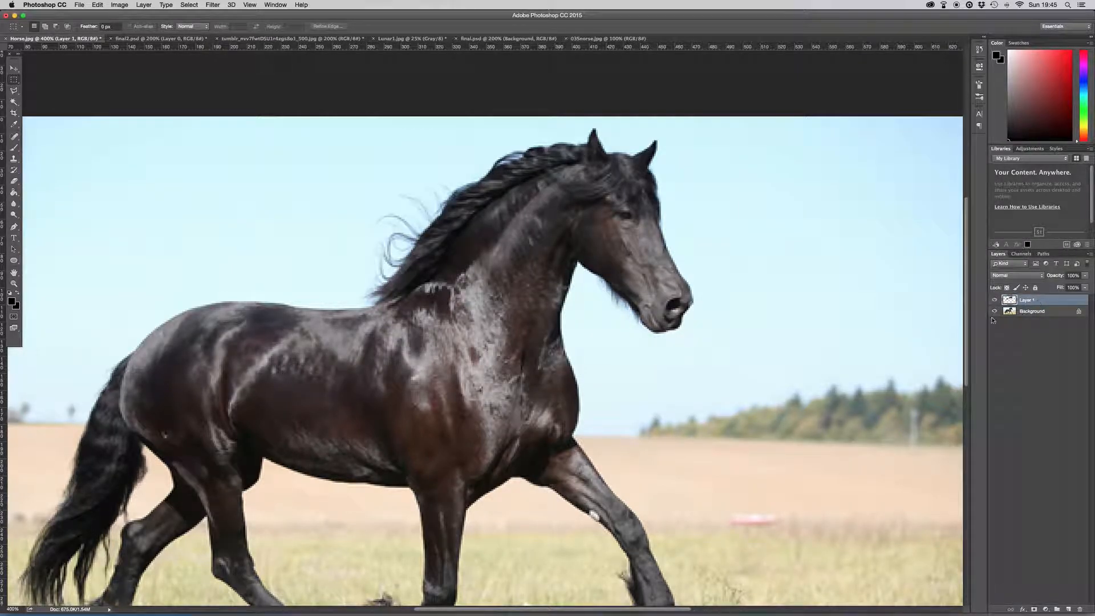
left_click(995, 312)
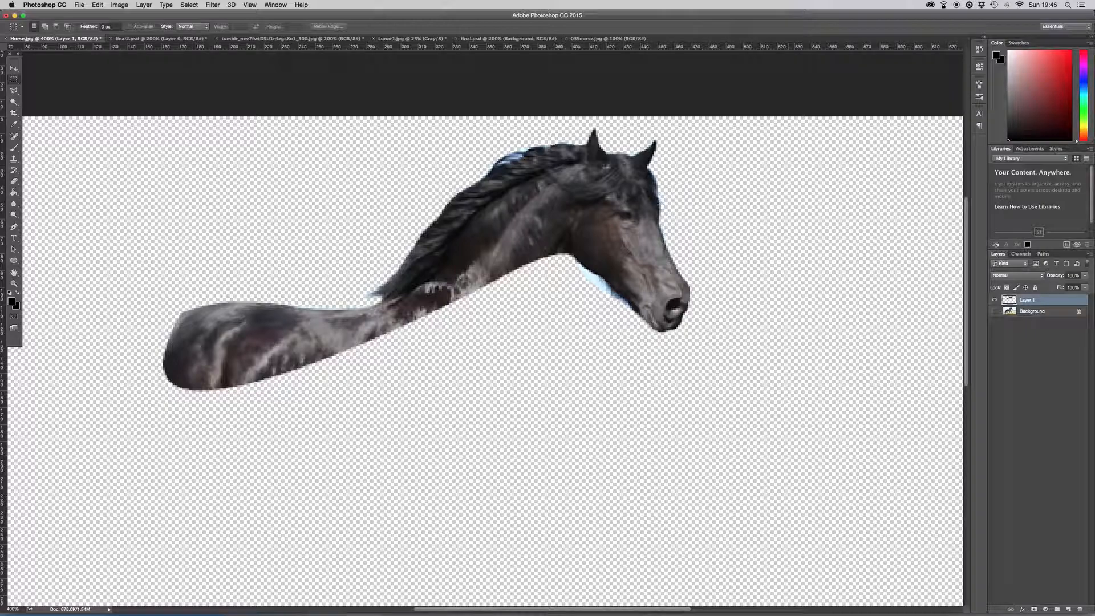
- Move the cut-out horse head slightly down and to the right on the canvas
key("v")
key("super+minus")
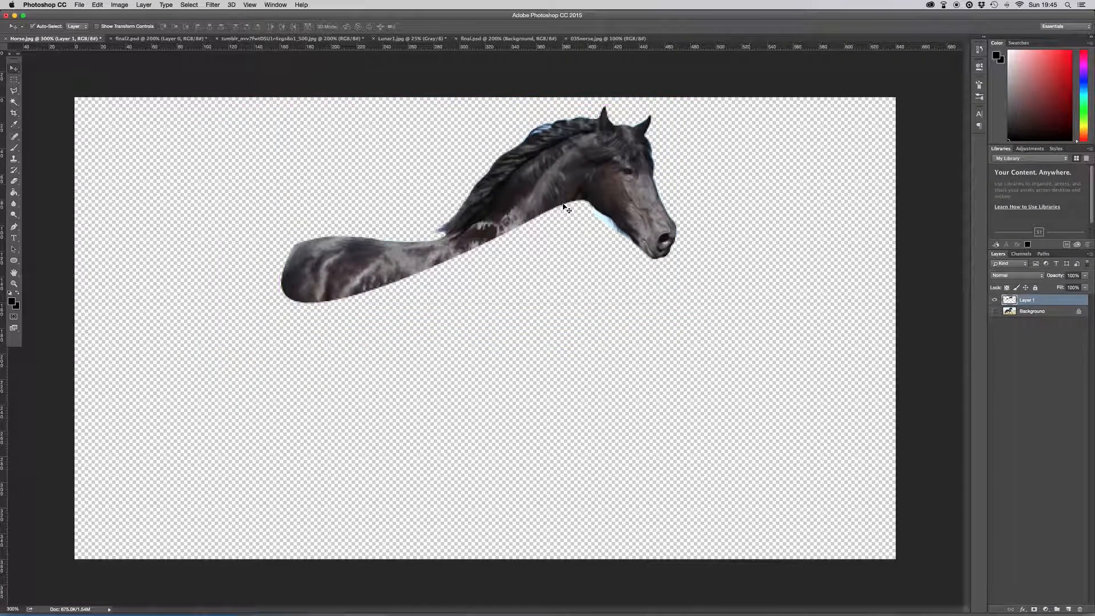
left_click_drag(529, 178, 560, 215)
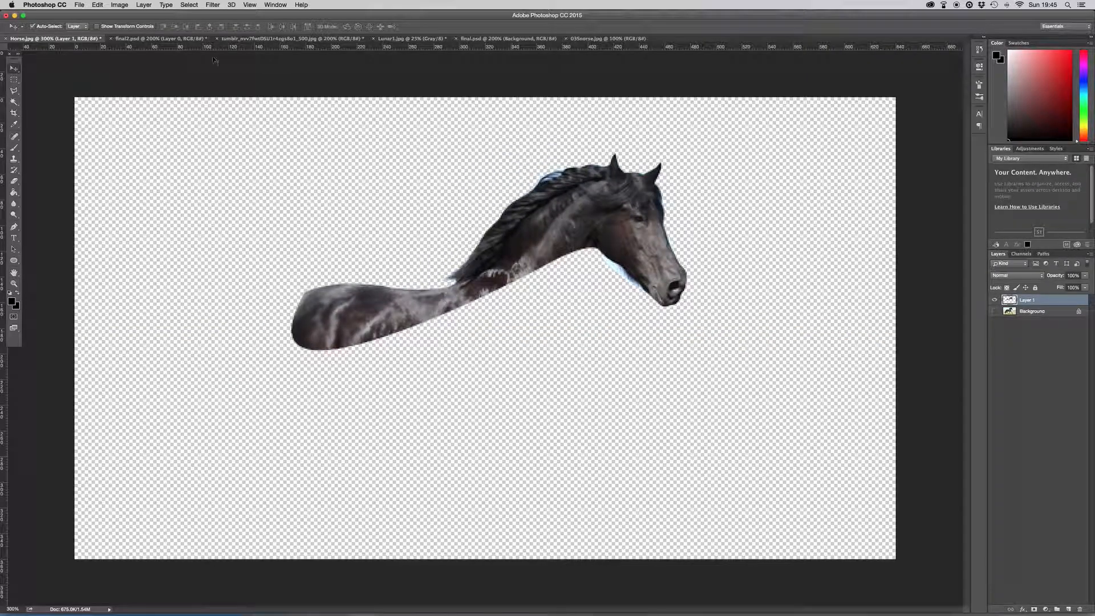
- In the duck photo, trace a pen path over the crown of the head and down the bill to its tip
left_click(179, 39)
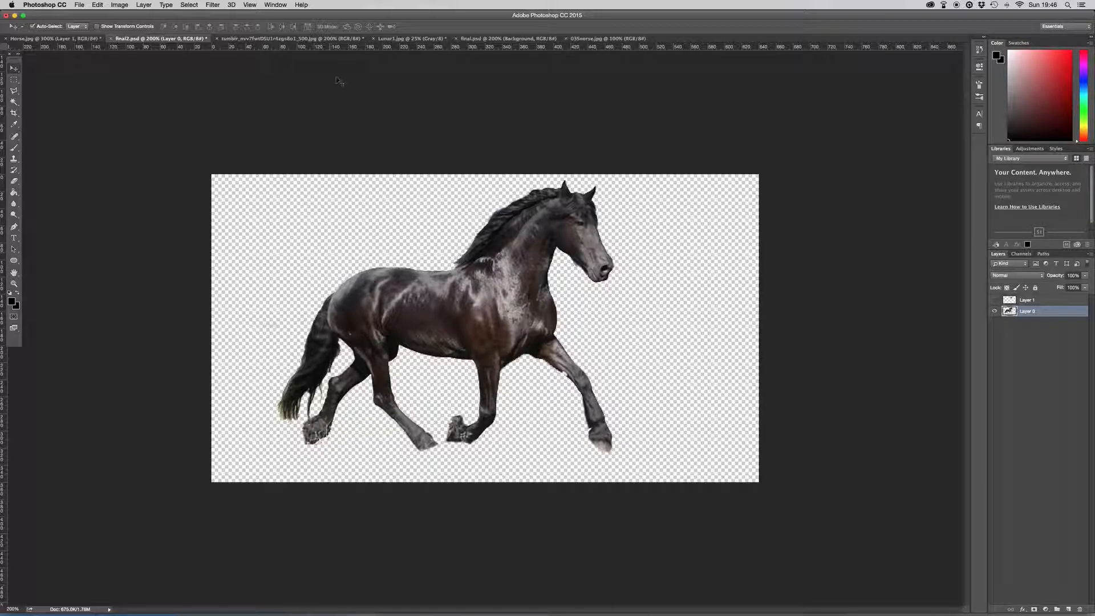
left_click(308, 39)
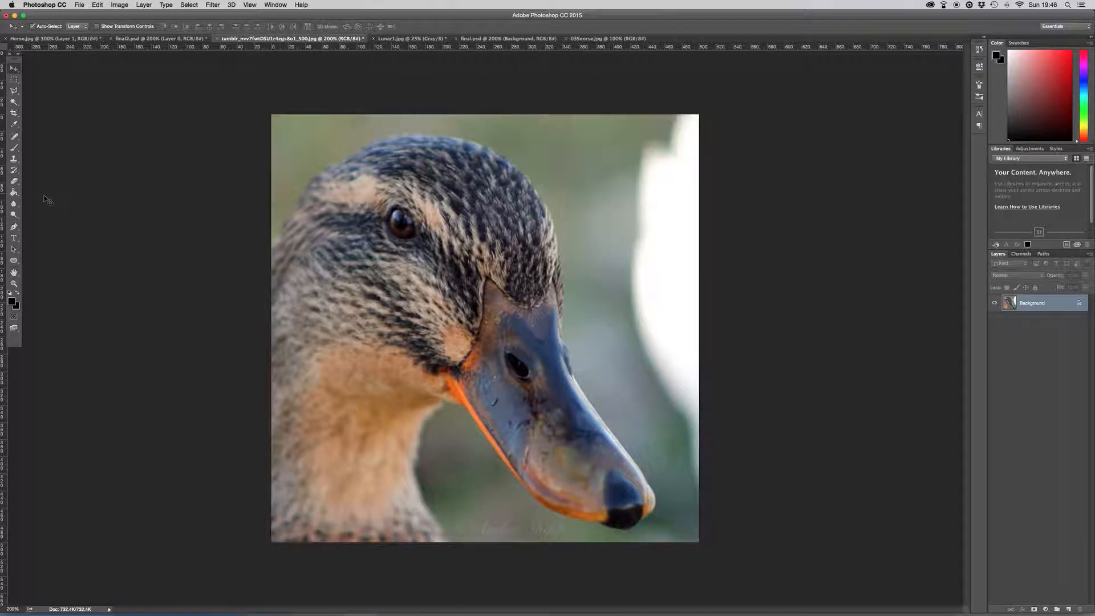
left_click(14, 227)
left_click(301, 206)
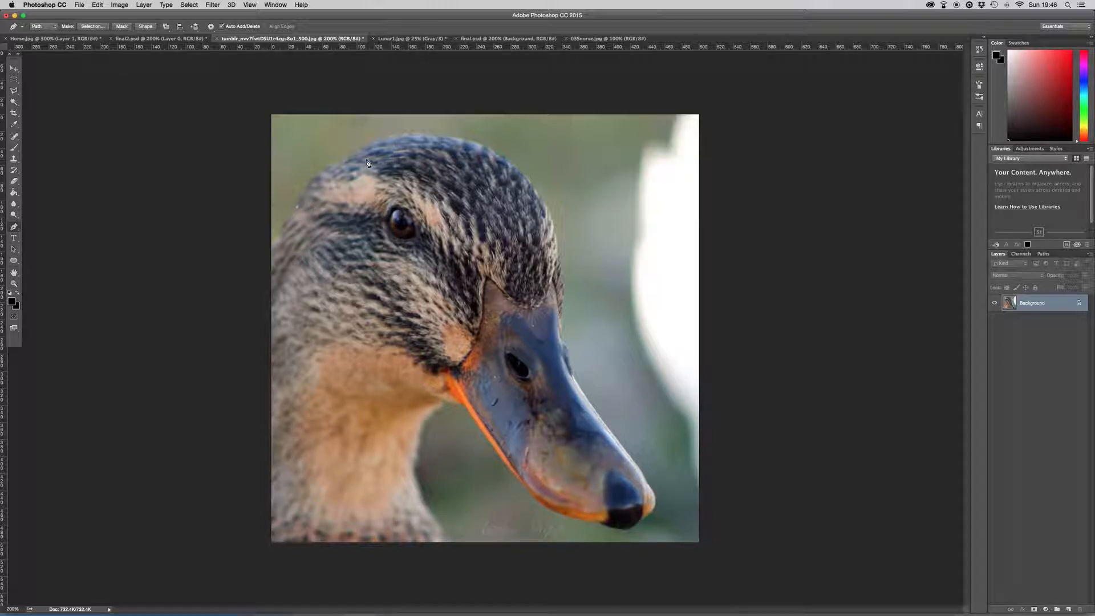
left_click_drag(394, 130, 404, 128)
left_click_drag(560, 290, 578, 364)
left_click_drag(641, 473, 672, 516)
- Close the path under the bill, around the neck and up the back of the head, and make it a 0-pixel-feather selection
left_click_drag(608, 529, 579, 512)
left_click_drag(521, 489, 508, 467)
left_click_drag(415, 462, 413, 475)
left_click_drag(331, 501, 318, 476)
left_click_drag(278, 404, 278, 346)
left_click(278, 242)
left_click(99, 29)
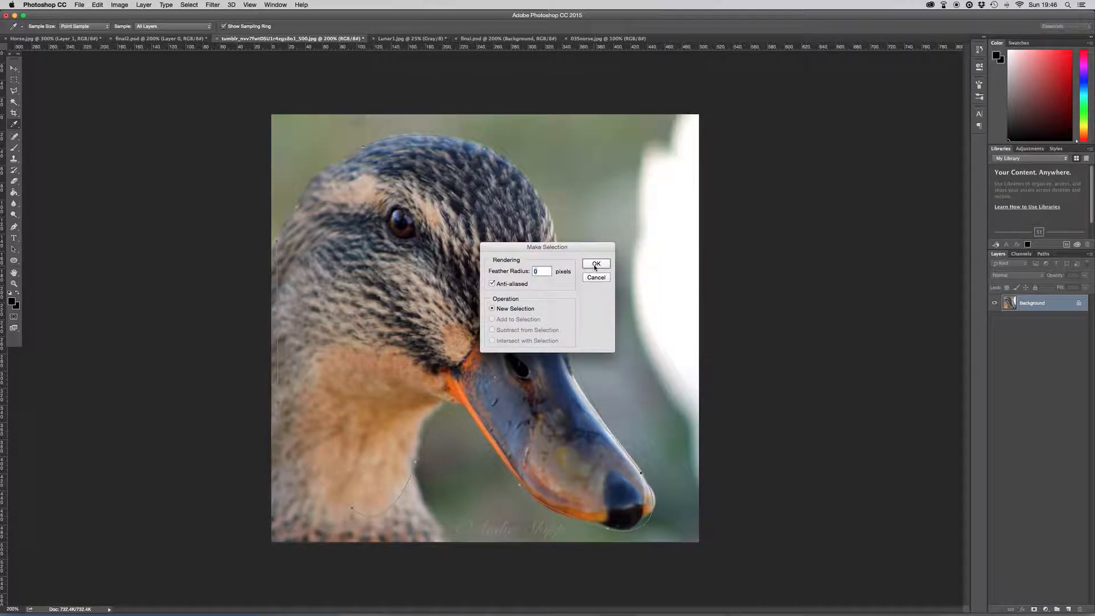
left_click(595, 265)
- Copy the selected duck head to a new layer and hide the duck photo's Background layer
left_click(14, 79)
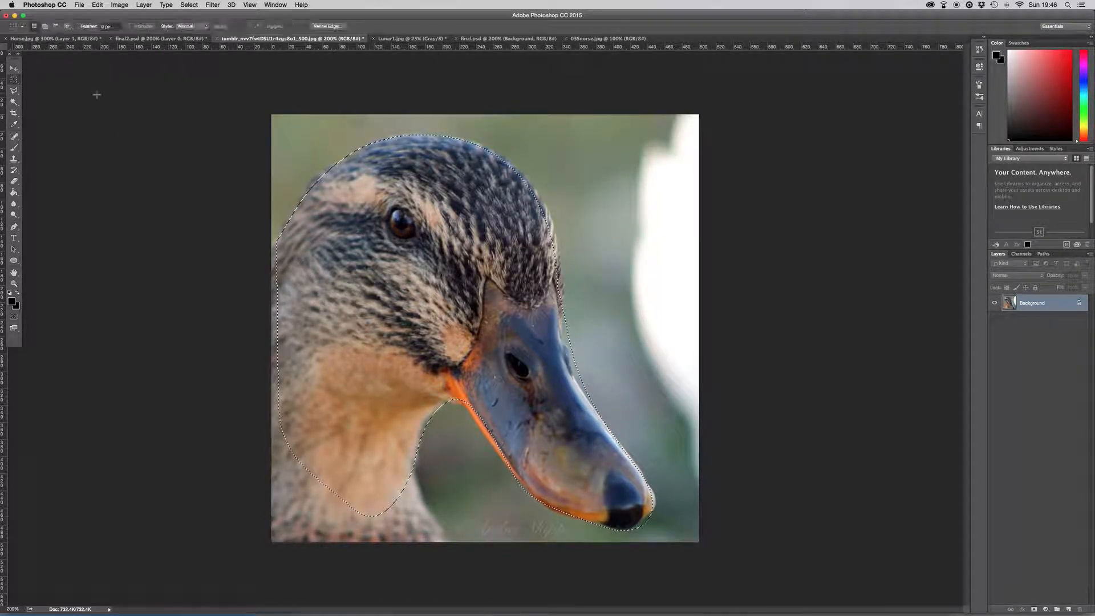
right_click(390, 187)
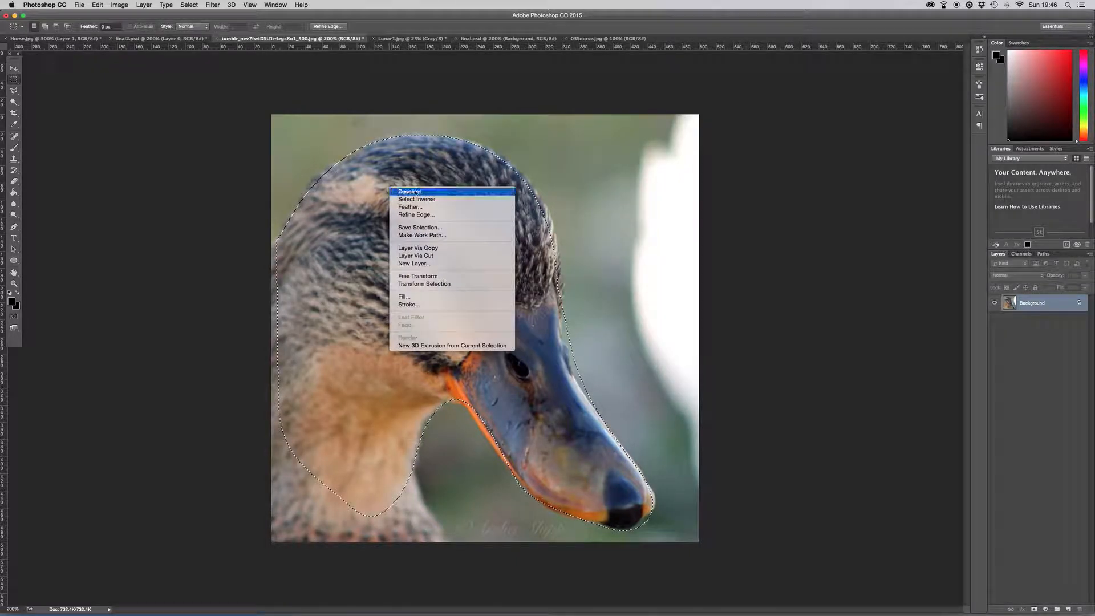
left_click(452, 248)
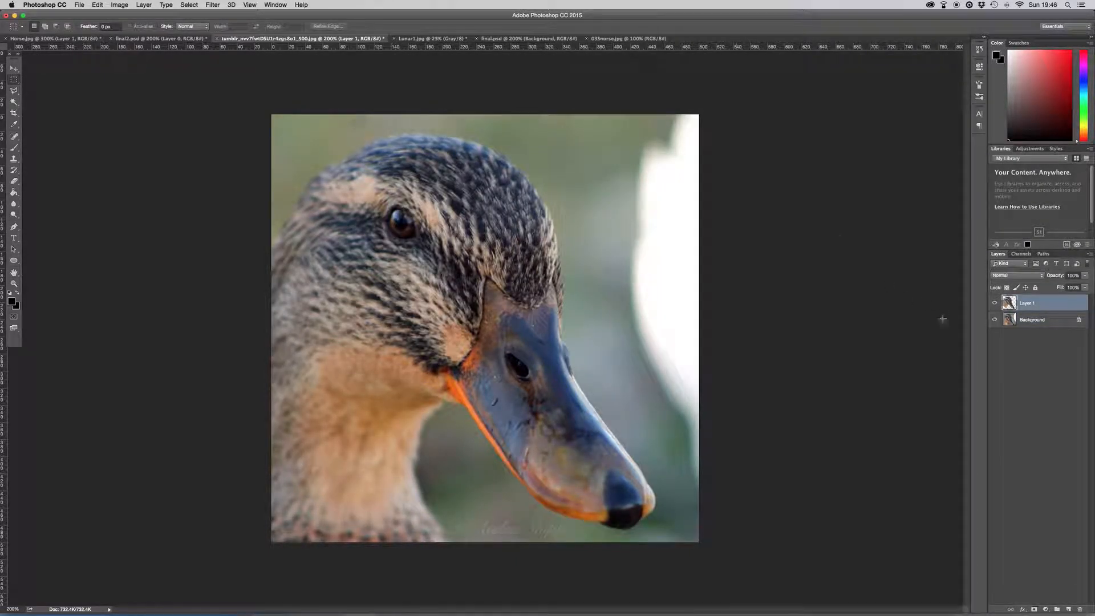
left_click(995, 320)
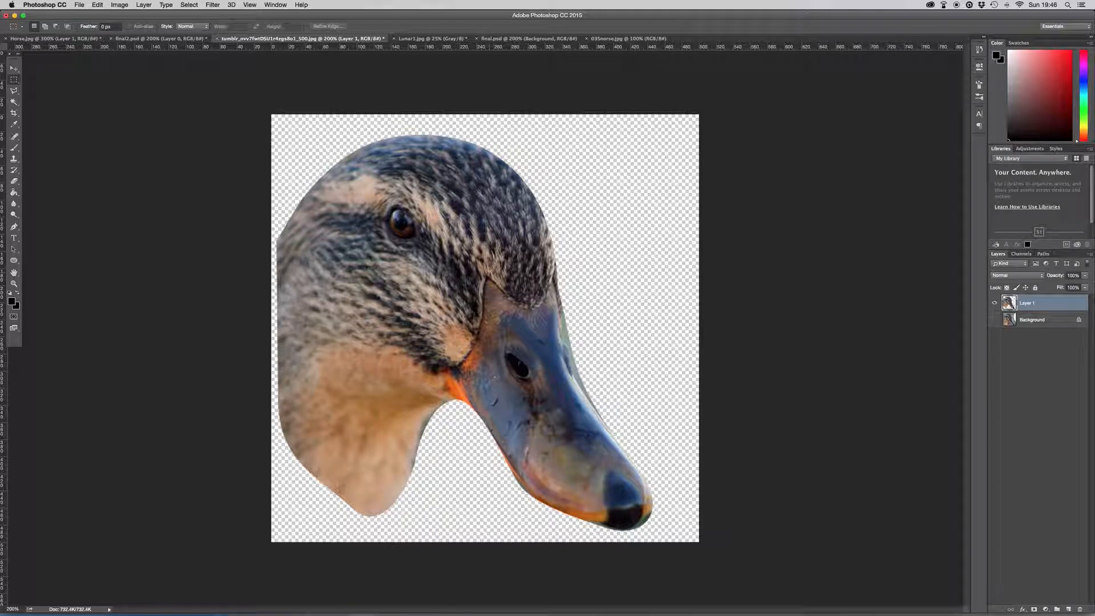
- Copy the cut-out duck head into final2.psd and position it over the front of the horse
key("v")
key("super+minus")
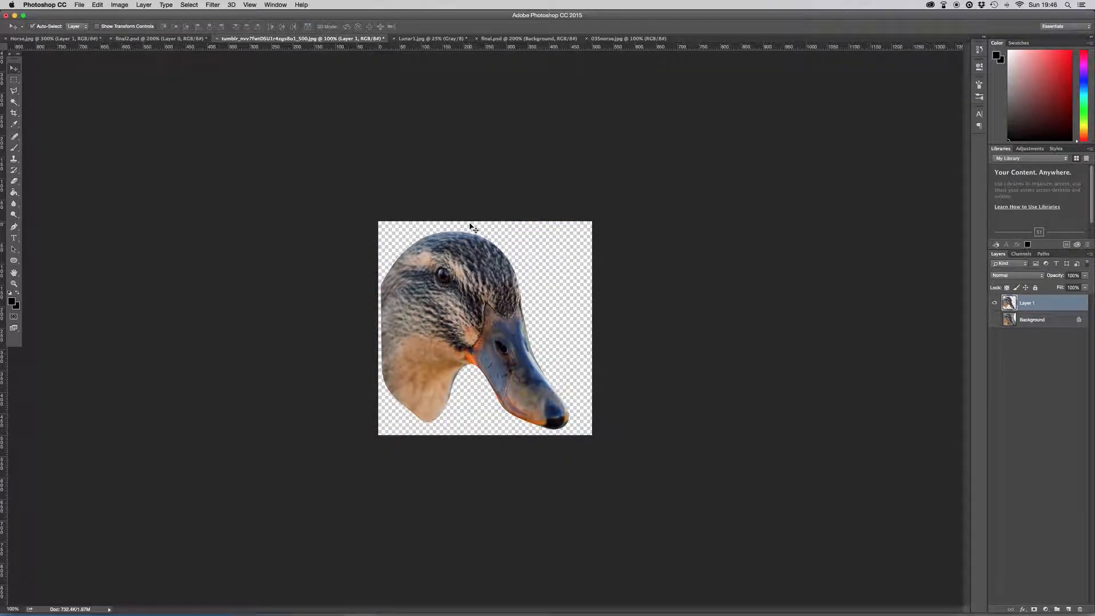
key("super+a")
left_click(139, 40)
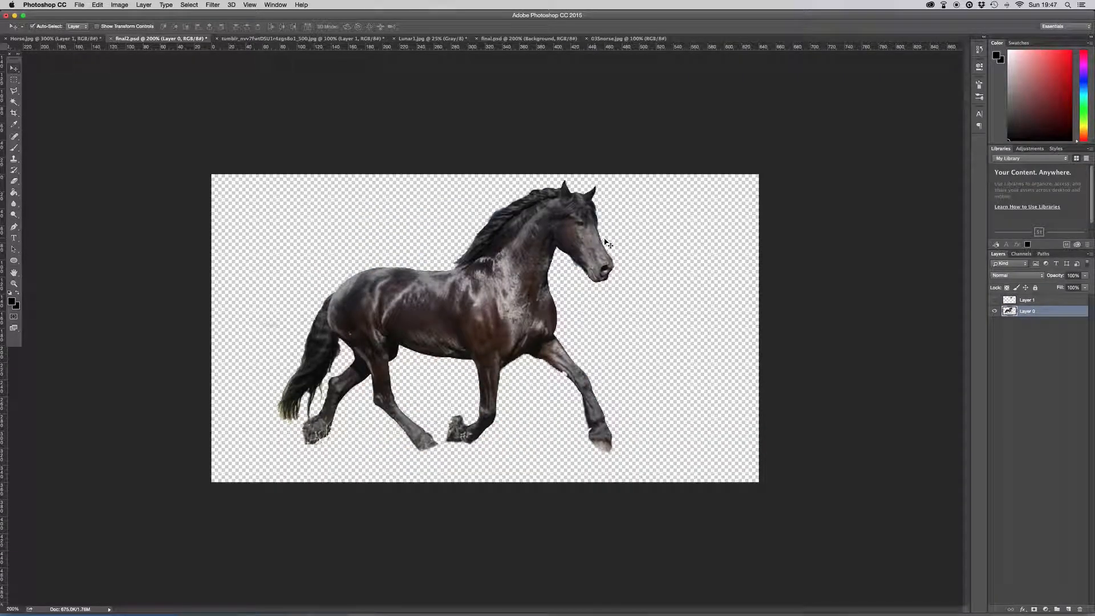
key("super+v")
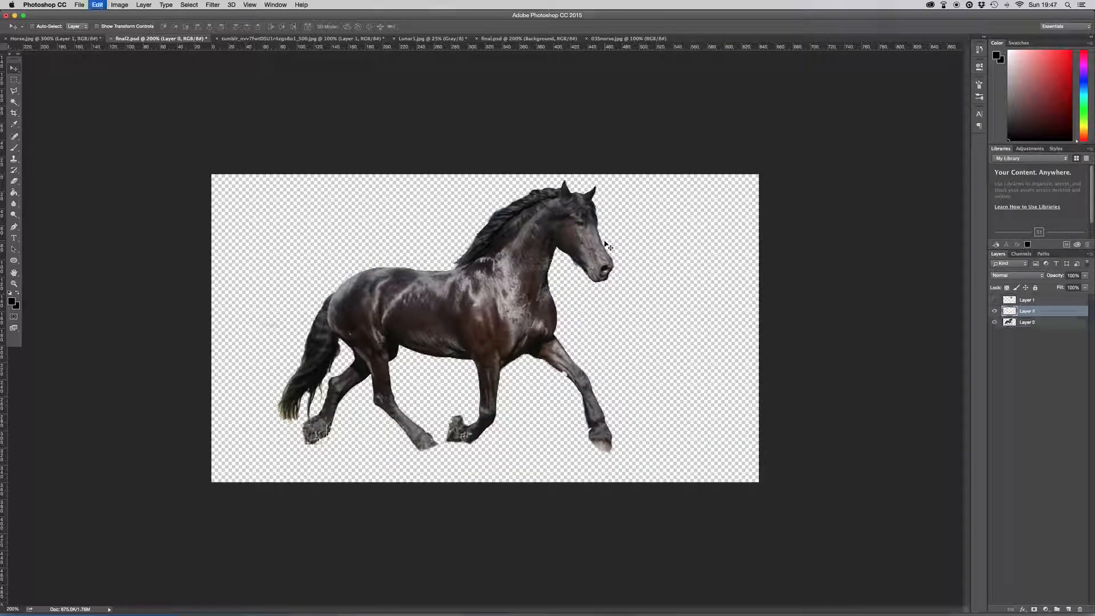
left_click_drag(467, 274, 558, 233)
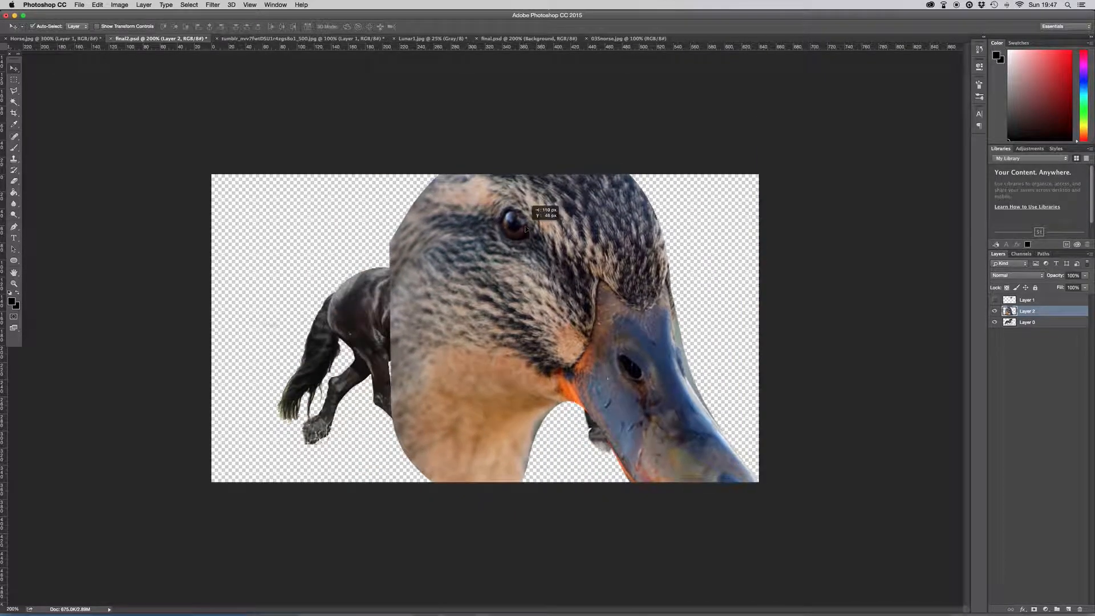
- Scale the duck head on Layer 2 down to about 23% and position it over the horse's head
left_click(98, 5)
mouse_move(116, 187)
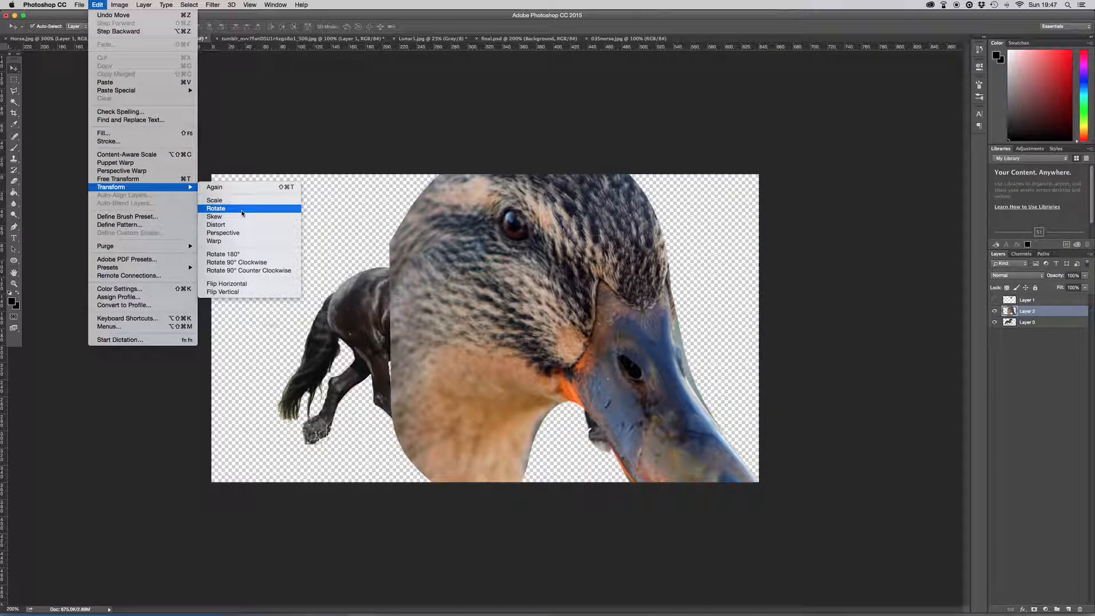
left_click(215, 200)
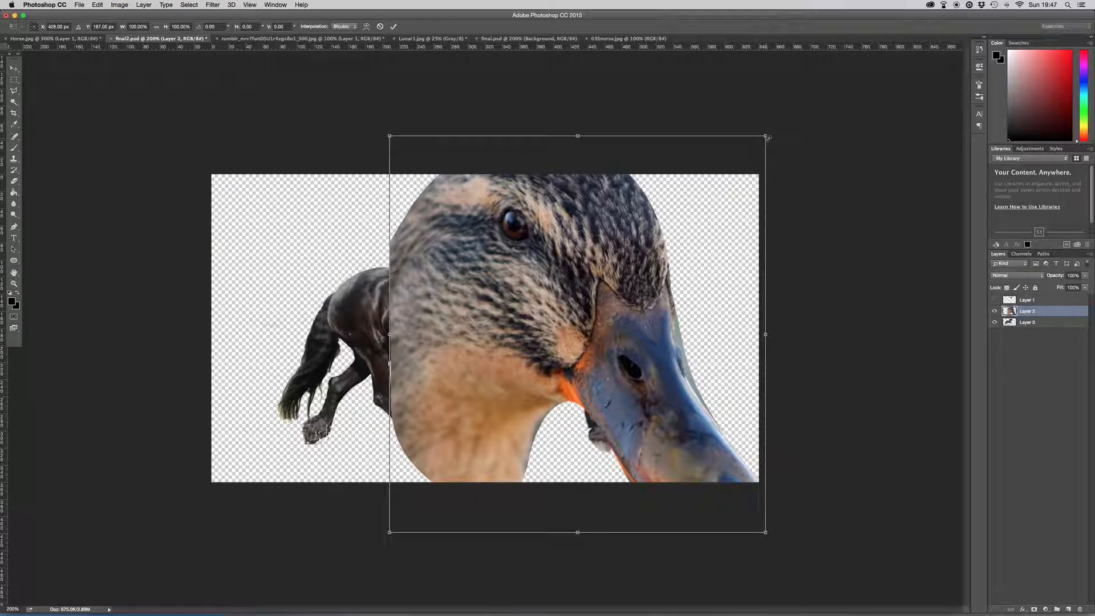
left_click_drag(766, 136, 600, 256)
left_click_drag(557, 317, 550, 225)
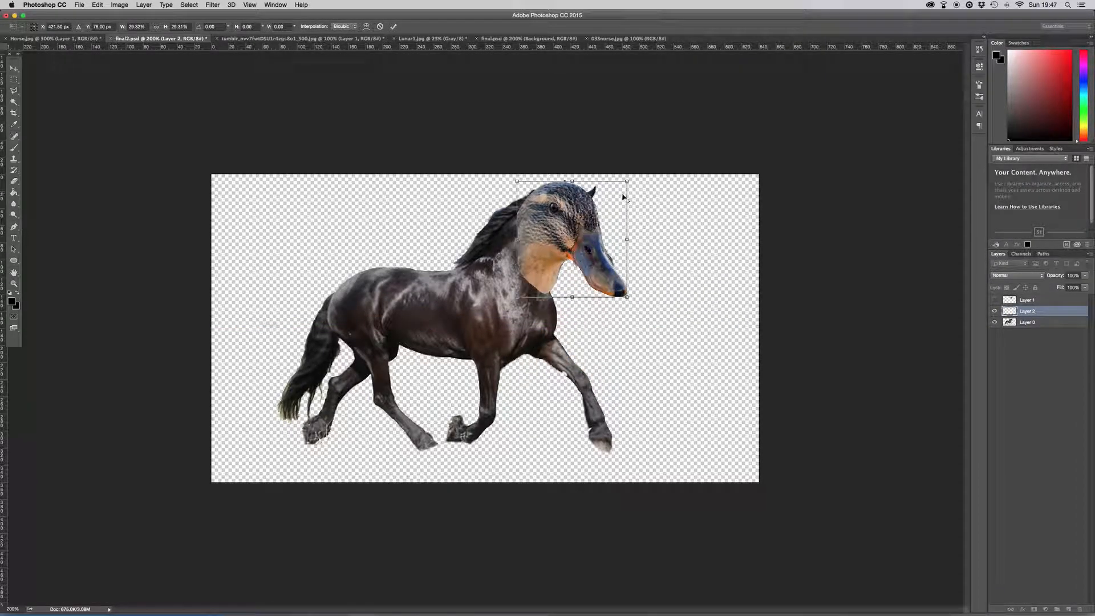
left_click_drag(628, 182, 605, 200)
left_click_drag(563, 239, 569, 227)
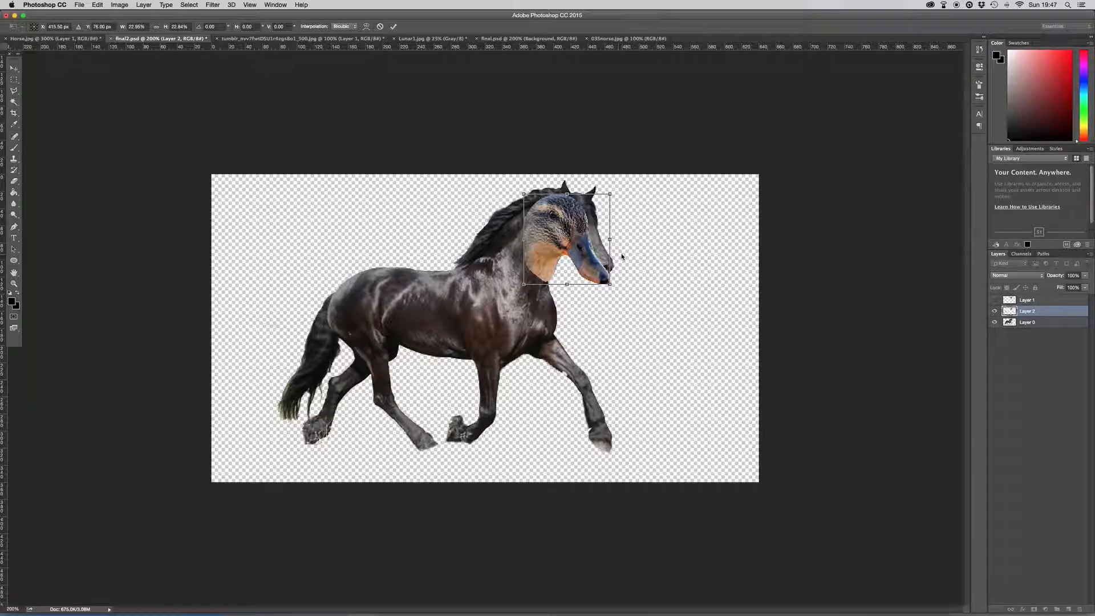
key("Return")
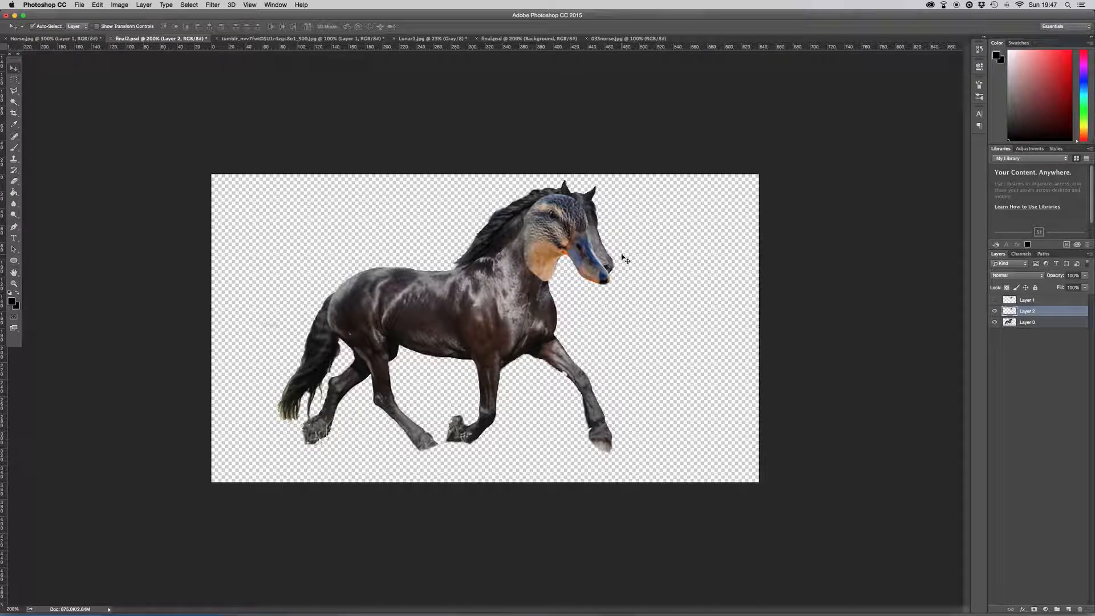
- Hide Layer 2 and show Layer 1, the other duck head placed over the horse's head
left_click(995, 311)
left_click(995, 300)
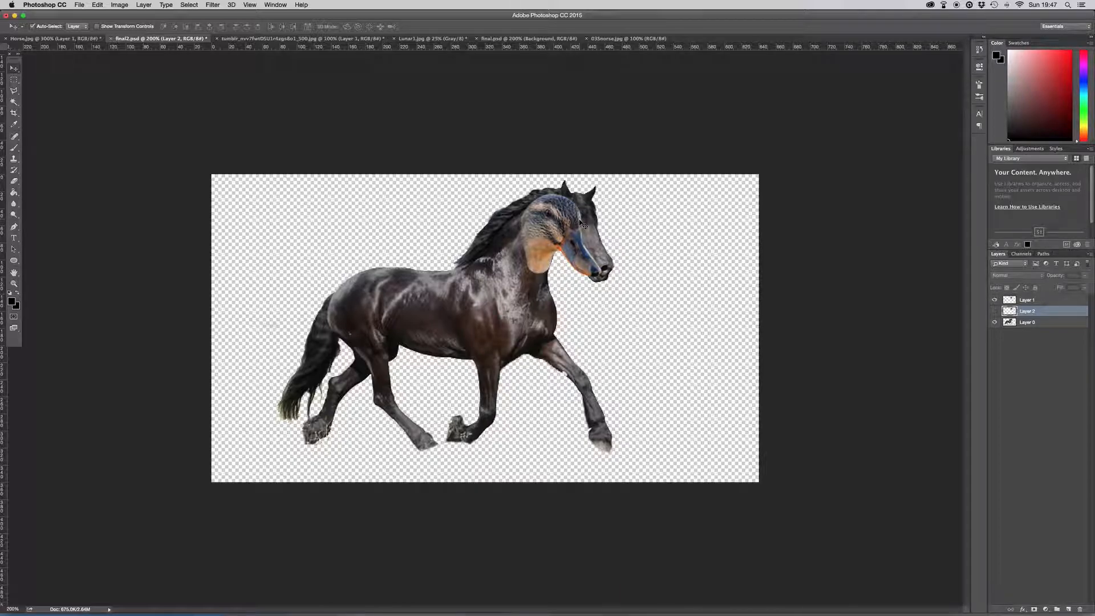
key("super+plus")
key("super+plus")
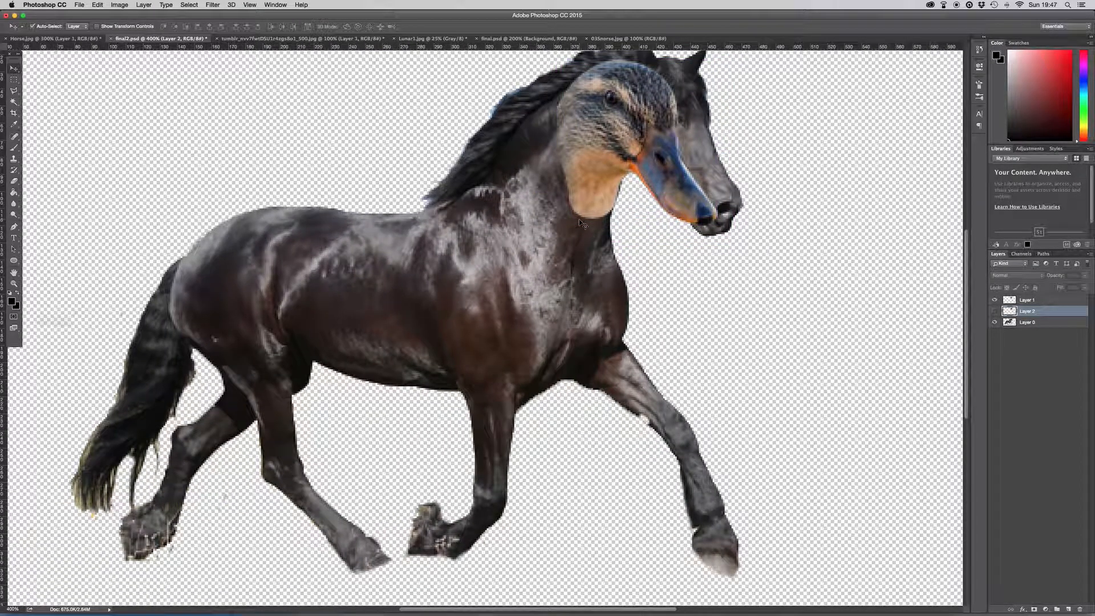
key("space")
left_click_drag(448, 141, 380, 305)
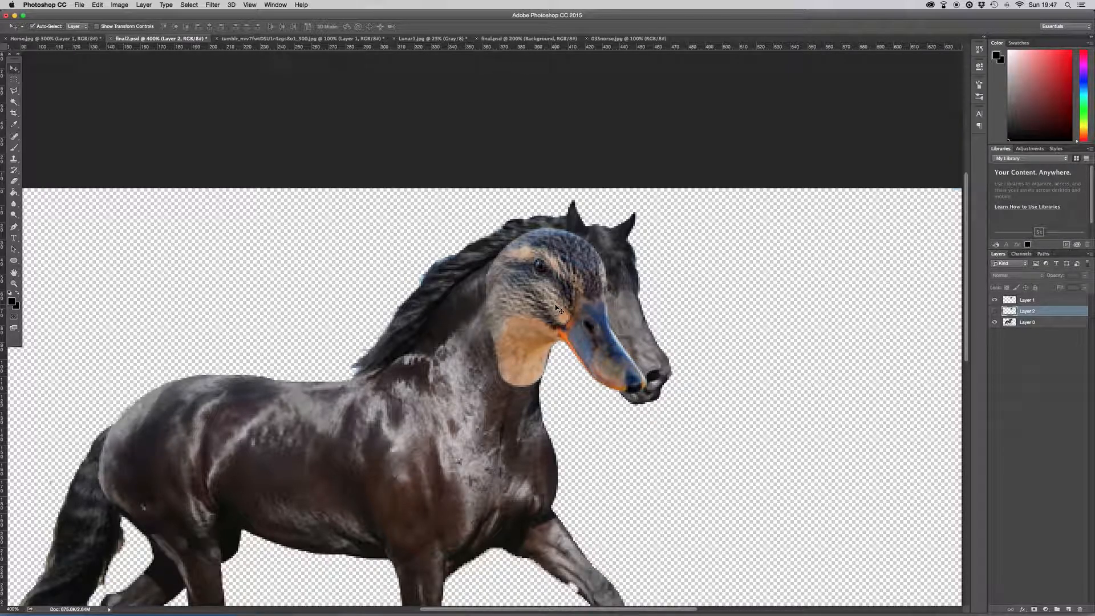
left_click_drag(15, 182, 39, 193)
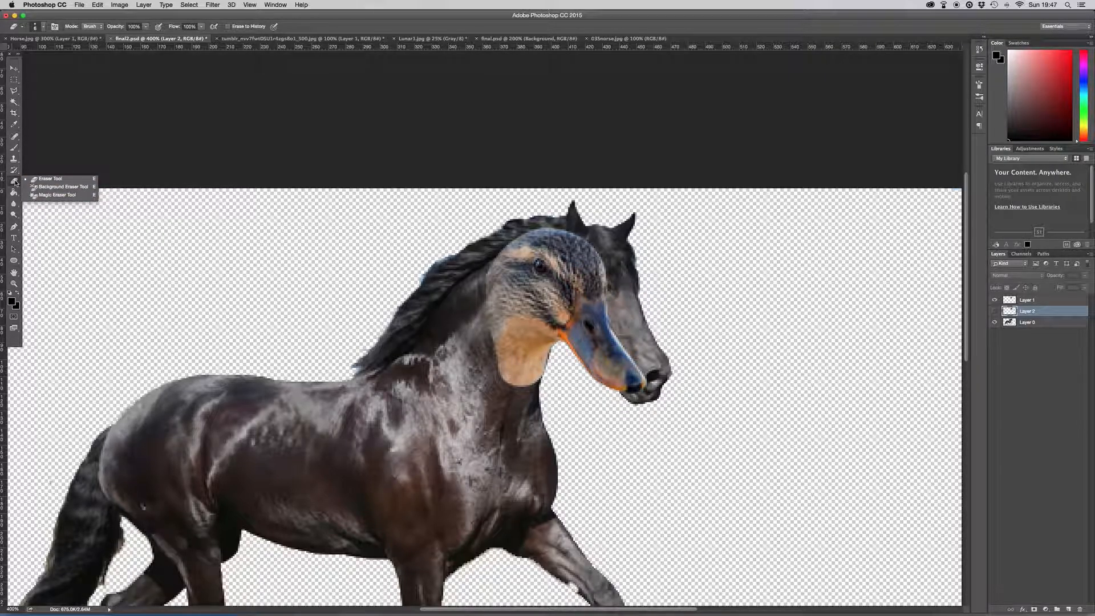
left_click(14, 182)
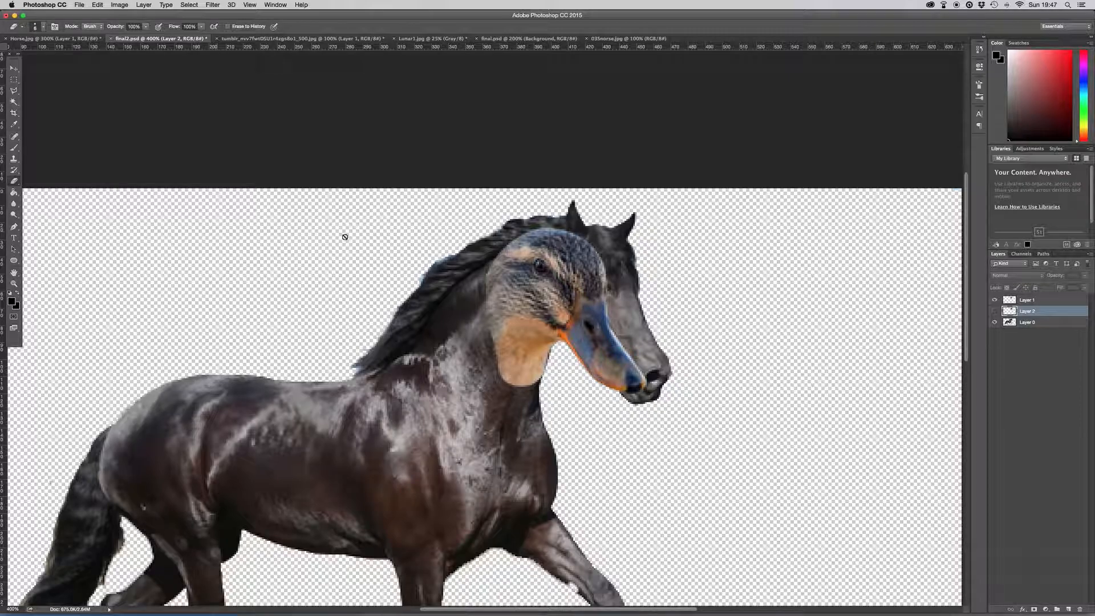
left_click(15, 102)
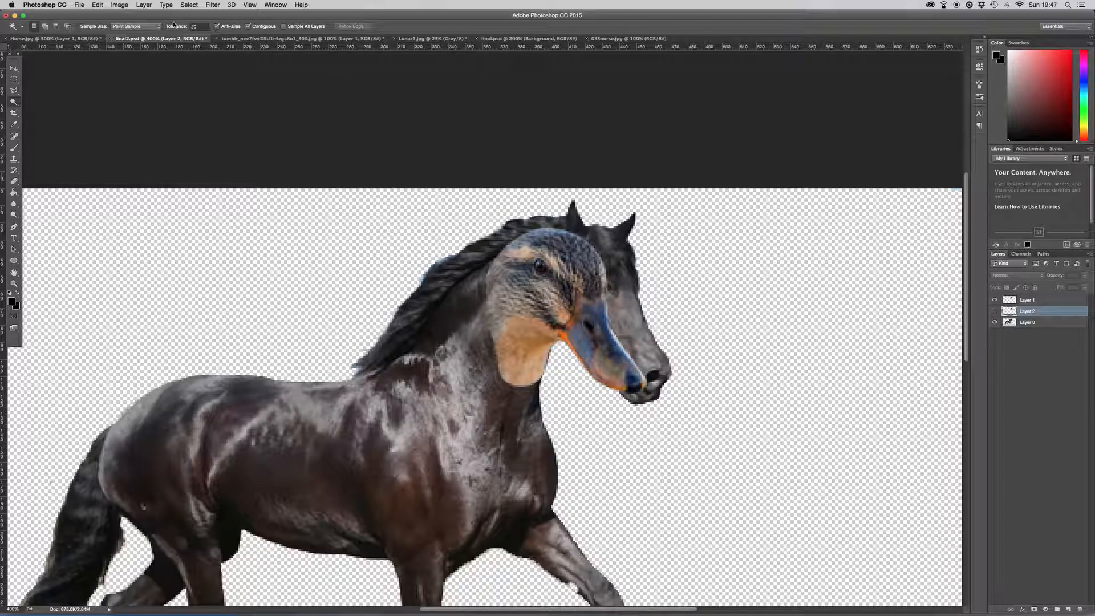
left_click(198, 27)
left_click(398, 257)
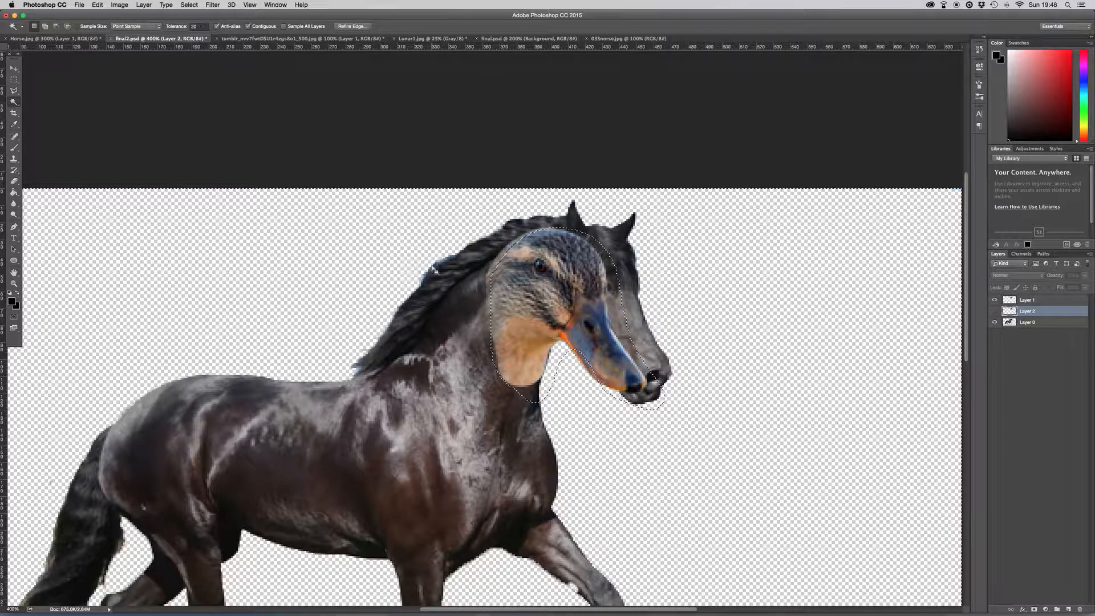
key("m")
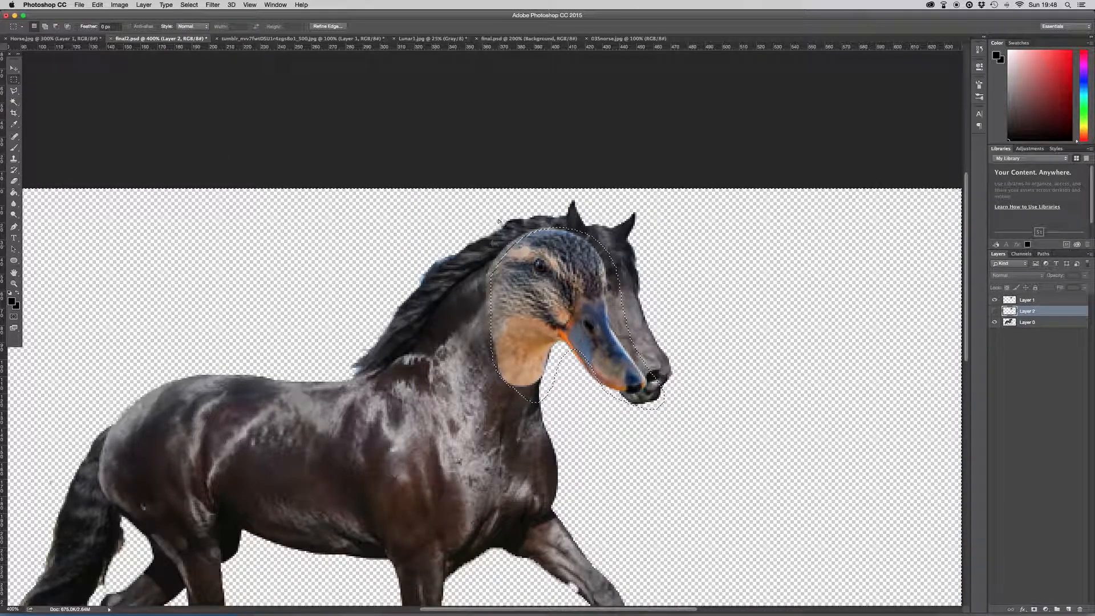
left_click(14, 68)
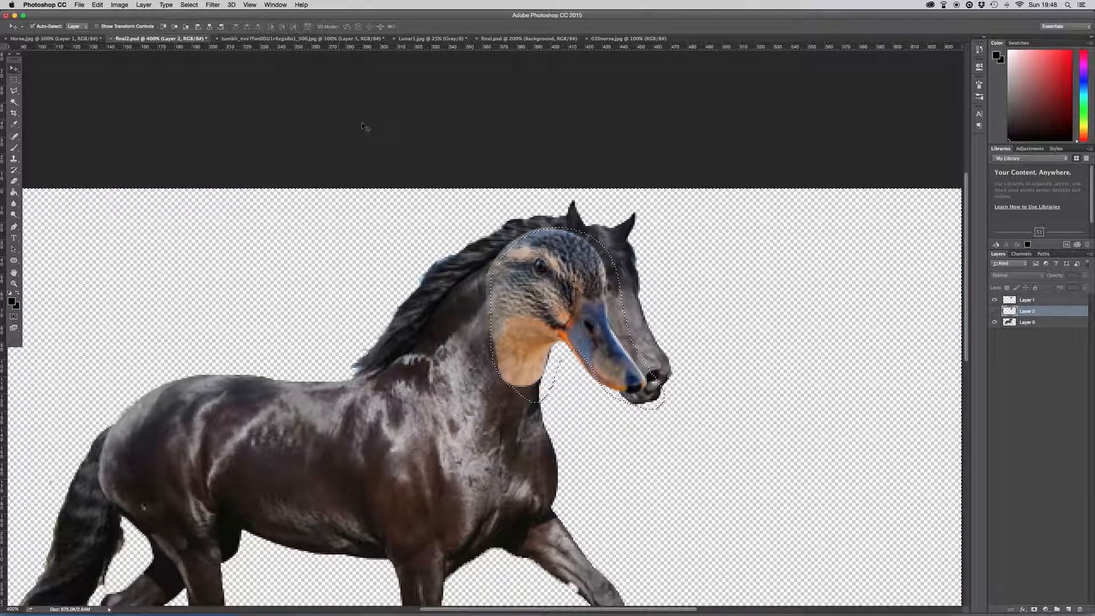
left_click(323, 228)
key("m")
left_click(293, 277)
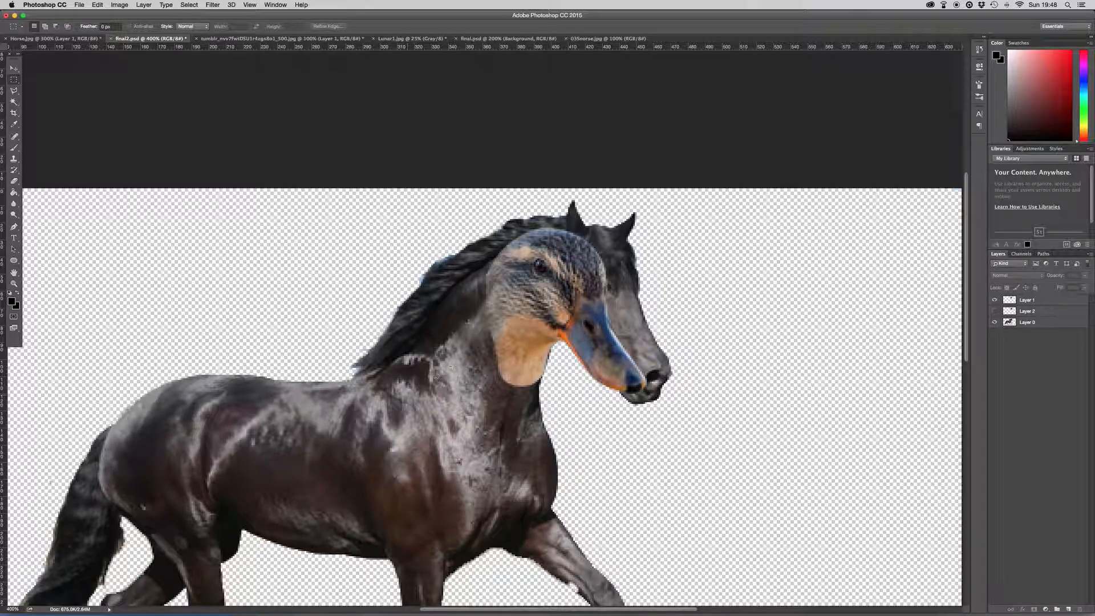
key("v")
key("super+minus")
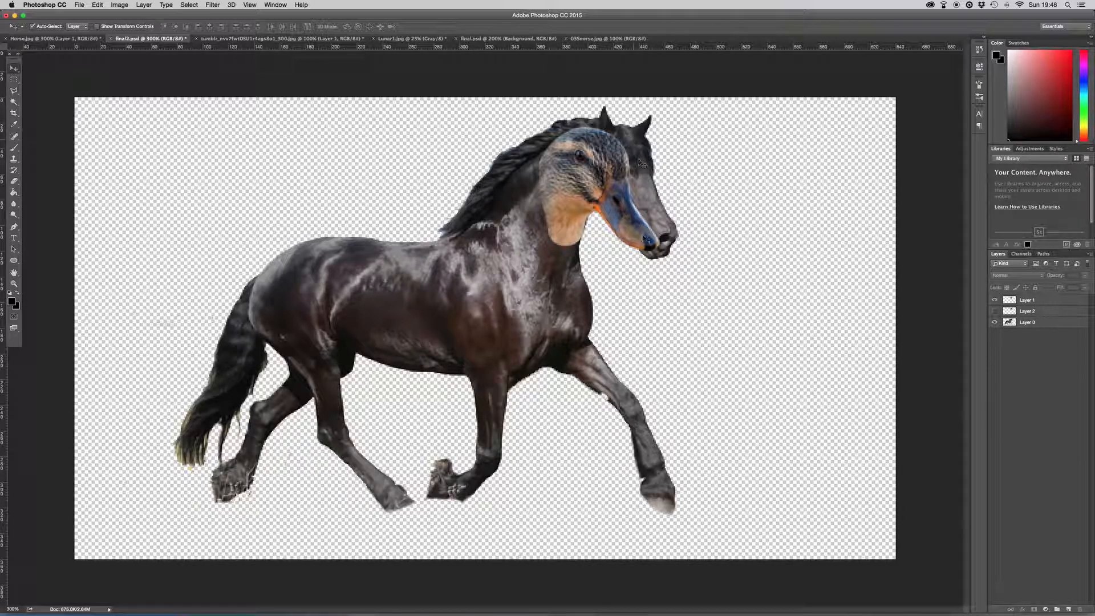
- Add a layer mask to the horse layer, Layer 0, and choose a soft round 45 px brush
left_click(1039, 325)
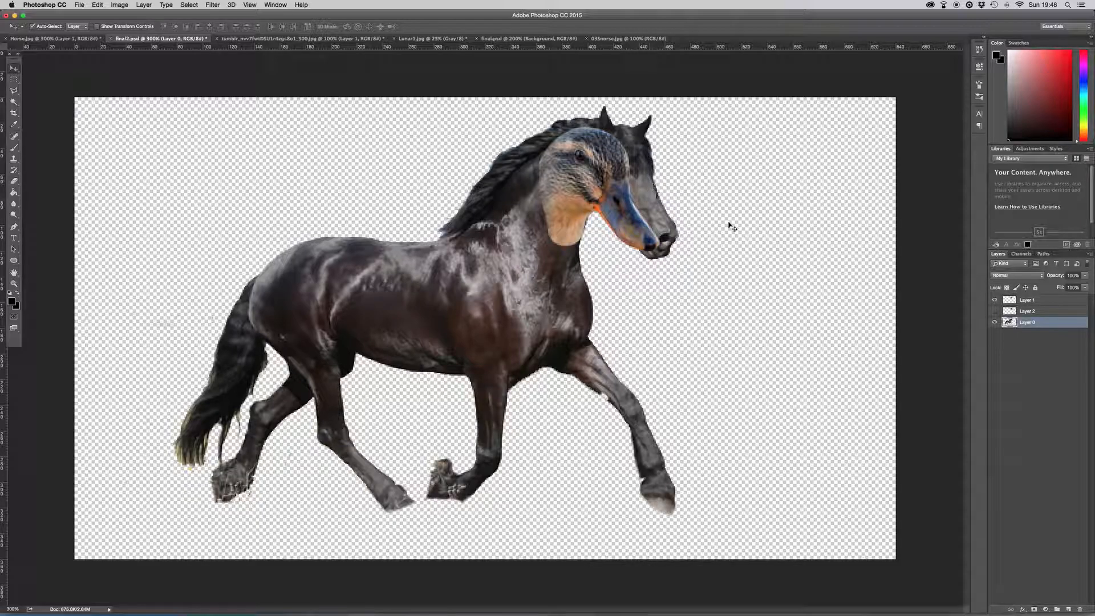
left_click(1035, 610)
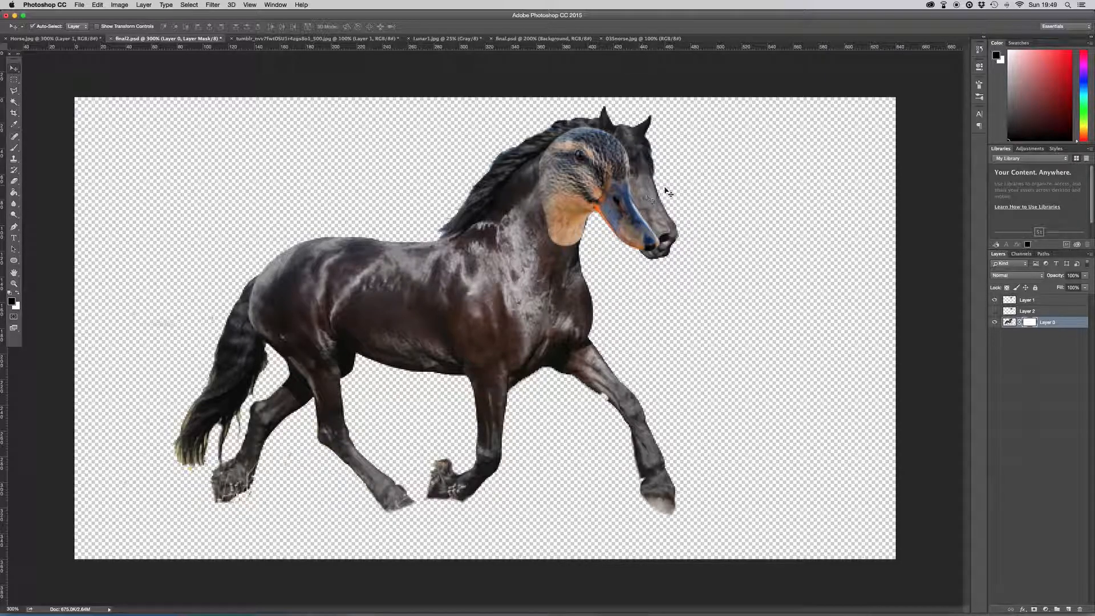
left_click(13, 148)
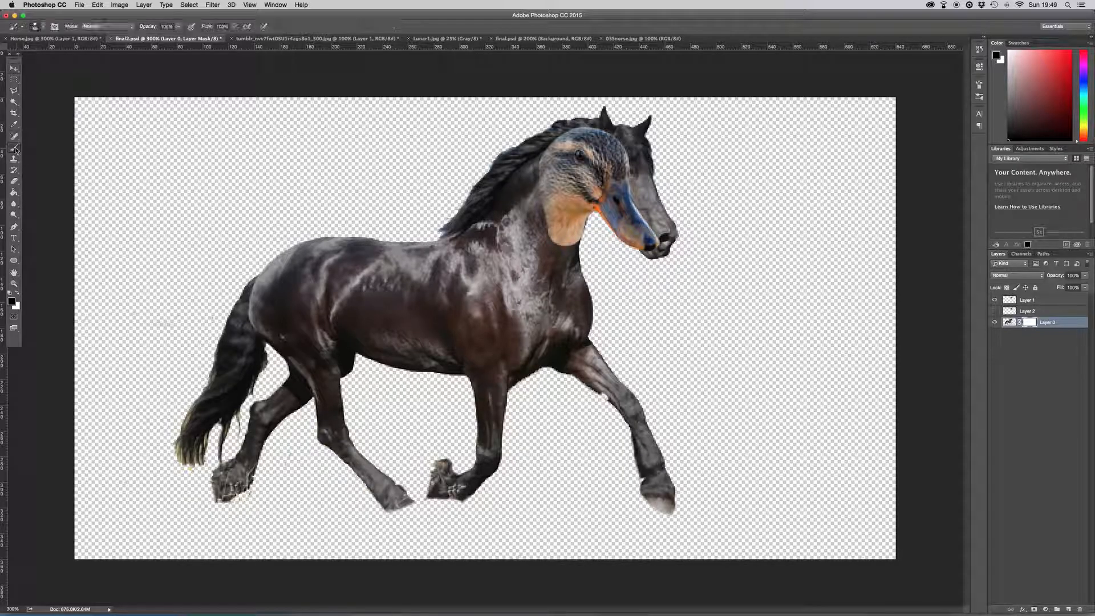
left_click(43, 27)
left_click(33, 112)
left_click(42, 112)
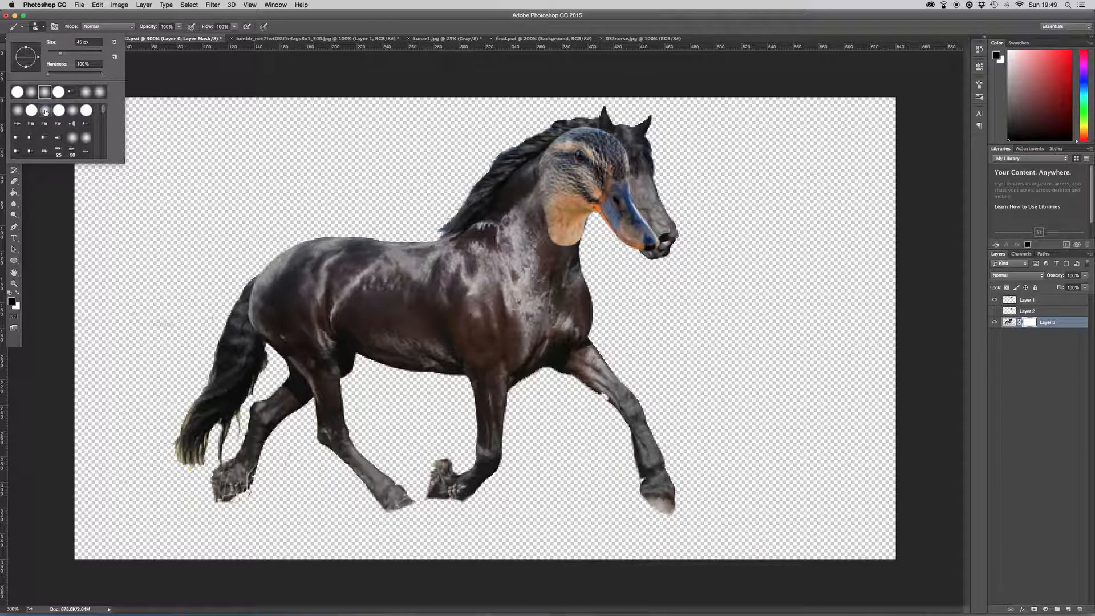
left_click(718, 211)
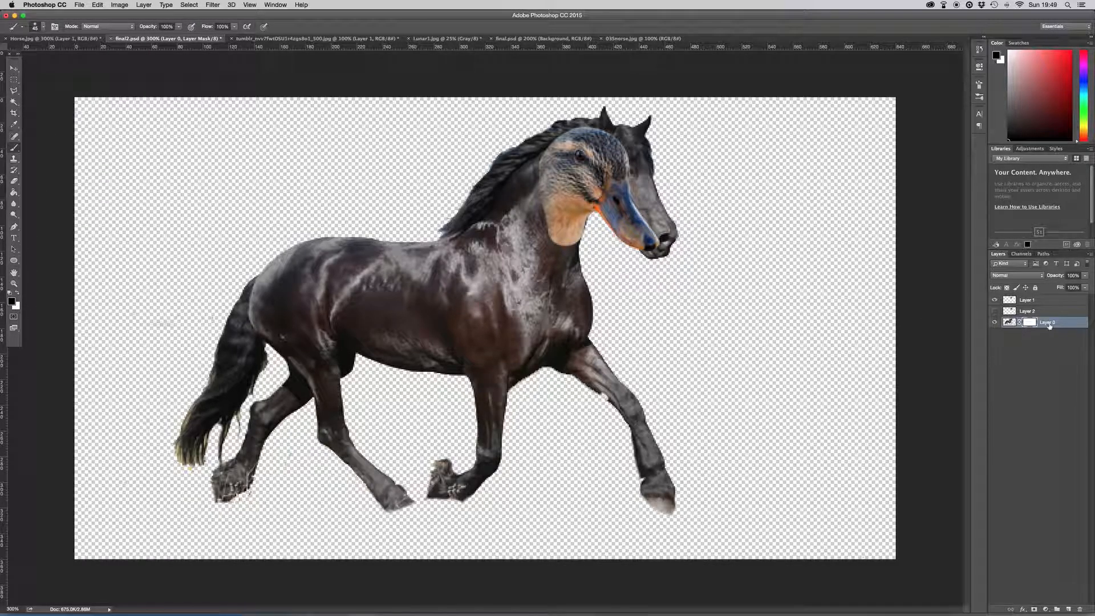
- Try painting the horse's head out with black on Layer 0's mask and bring it back with white
mouse_move(655, 170)
left_mouse_down()
mouse_move(649, 215)
mouse_move(657, 149)
mouse_move(655, 194)
left_mouse_up()
mouse_move(640, 143)
left_mouse_down()
mouse_move(602, 109)
mouse_move(583, 130)
mouse_move(628, 143)
mouse_move(573, 117)
mouse_move(531, 128)
mouse_move(614, 137)
mouse_move(635, 207)
mouse_move(652, 228)
mouse_move(664, 214)
mouse_move(636, 254)
mouse_move(649, 228)
left_mouse_up()
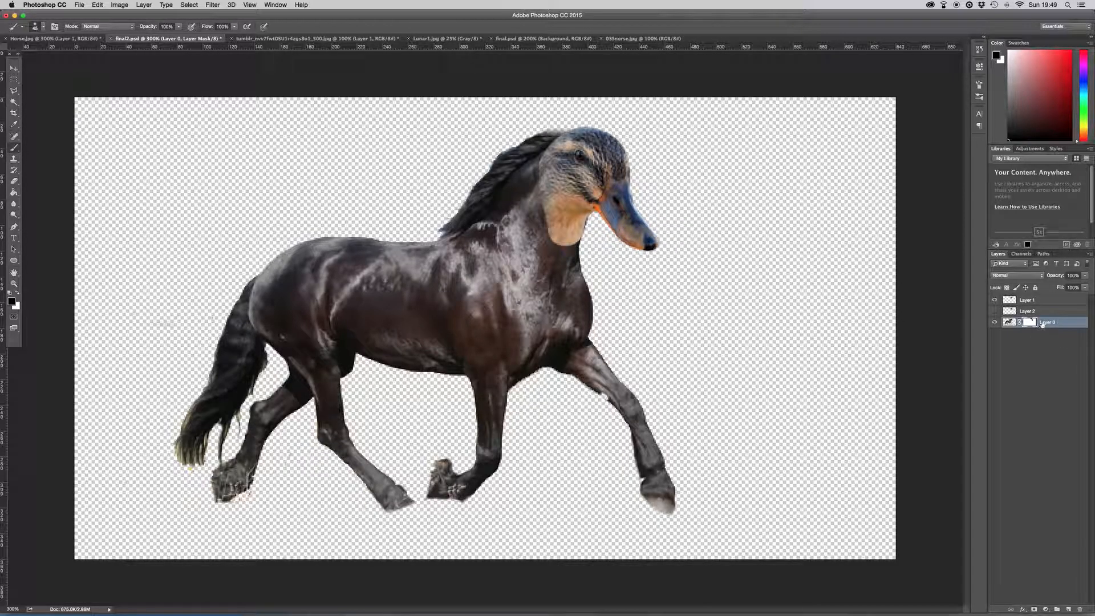
left_click(18, 292)
mouse_move(642, 191)
left_mouse_down()
mouse_move(640, 250)
mouse_move(671, 233)
mouse_move(638, 131)
mouse_move(622, 137)
mouse_move(612, 119)
mouse_move(624, 124)
mouse_move(604, 126)
mouse_move(610, 120)
mouse_move(594, 113)
mouse_move(582, 129)
mouse_move(547, 118)
mouse_move(605, 115)
mouse_move(569, 130)
mouse_move(615, 111)
mouse_move(719, 168)
mouse_move(636, 137)
mouse_move(656, 120)
mouse_move(668, 142)
left_mouse_up()
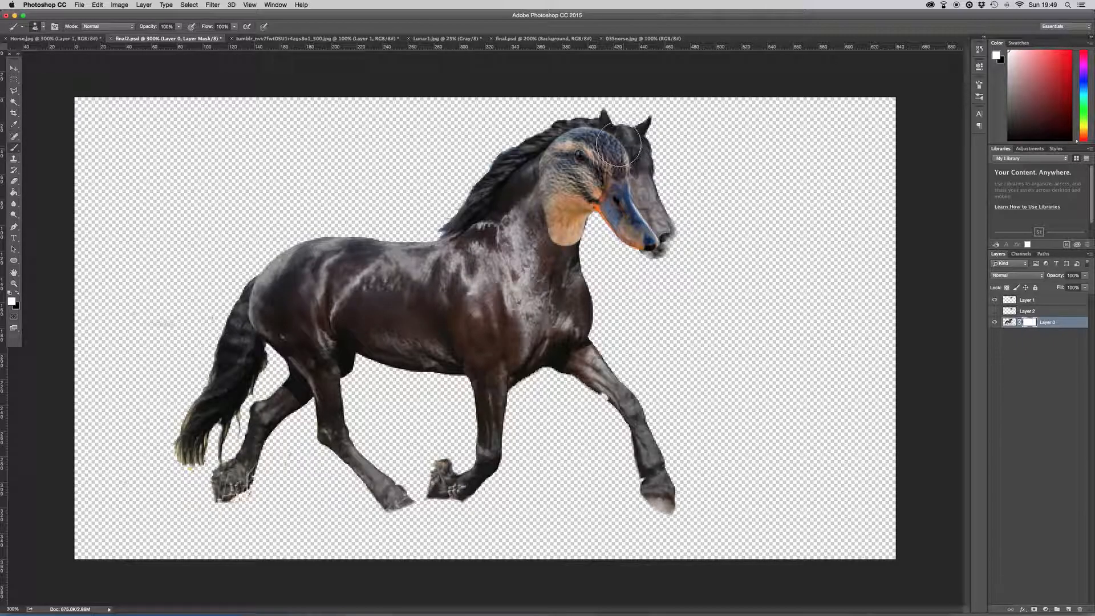
- Paint black on Layer 0's mask over the horse's face, ears and upper mane around the duck head
left_click(20, 294)
mouse_move(644, 176)
left_mouse_down()
mouse_move(673, 233)
mouse_move(641, 215)
mouse_move(652, 188)
mouse_move(616, 110)
mouse_move(554, 114)
left_mouse_up()
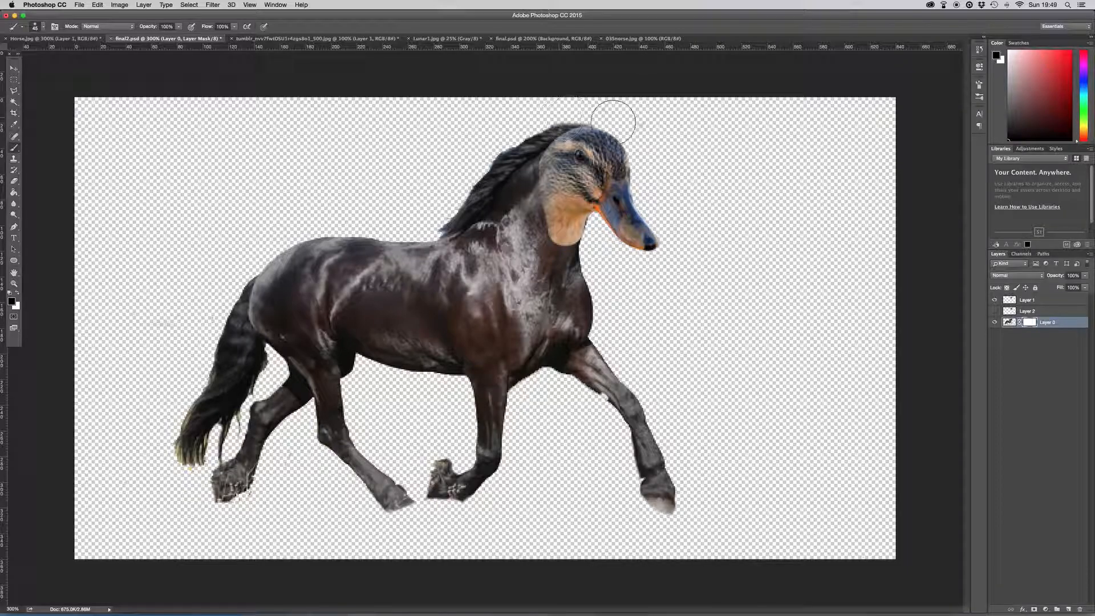
key("v")
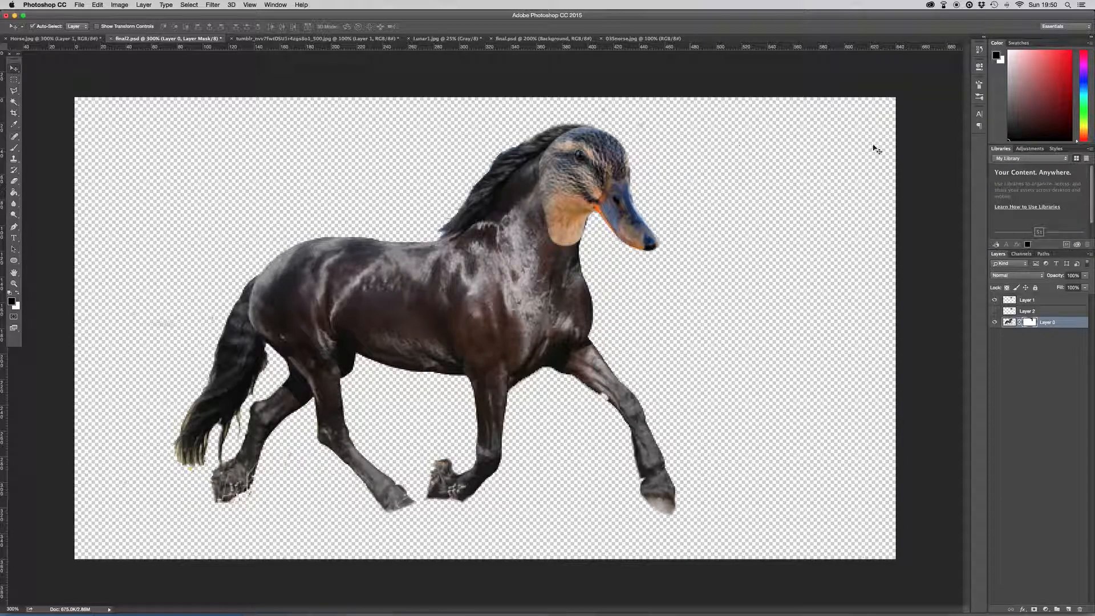
- Add a layer mask to the duck head's Layer 1 and mask the neck's lower edge with a much smaller black brush
left_click(1035, 302)
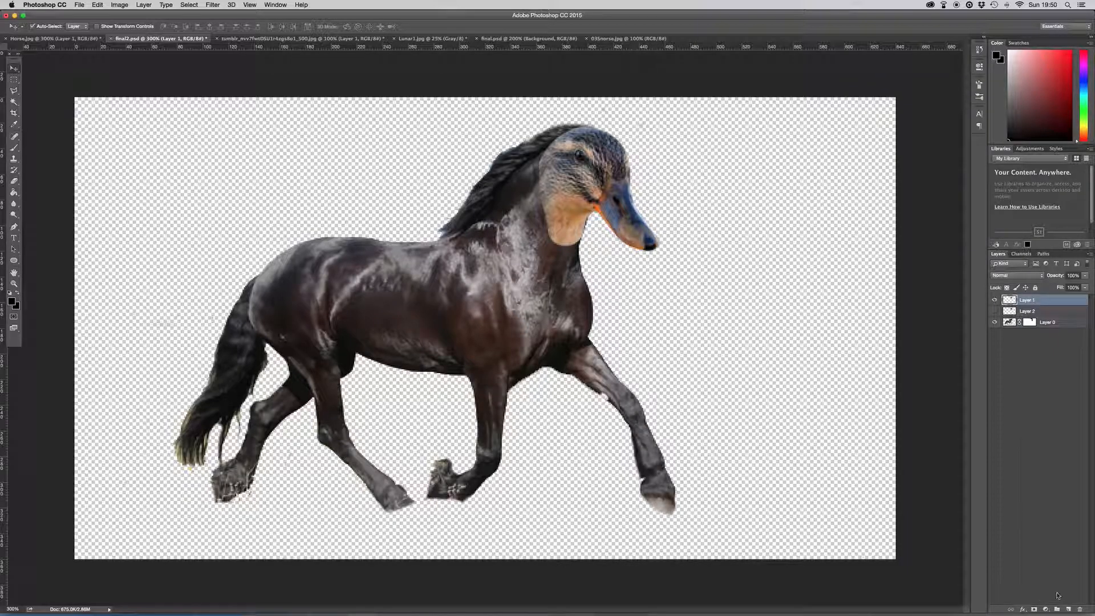
left_click(1035, 609)
key("b")
key("bracketleft")
key("bracketleft")
key("bracketleft")
key("bracketleft")
key("bracketleft")
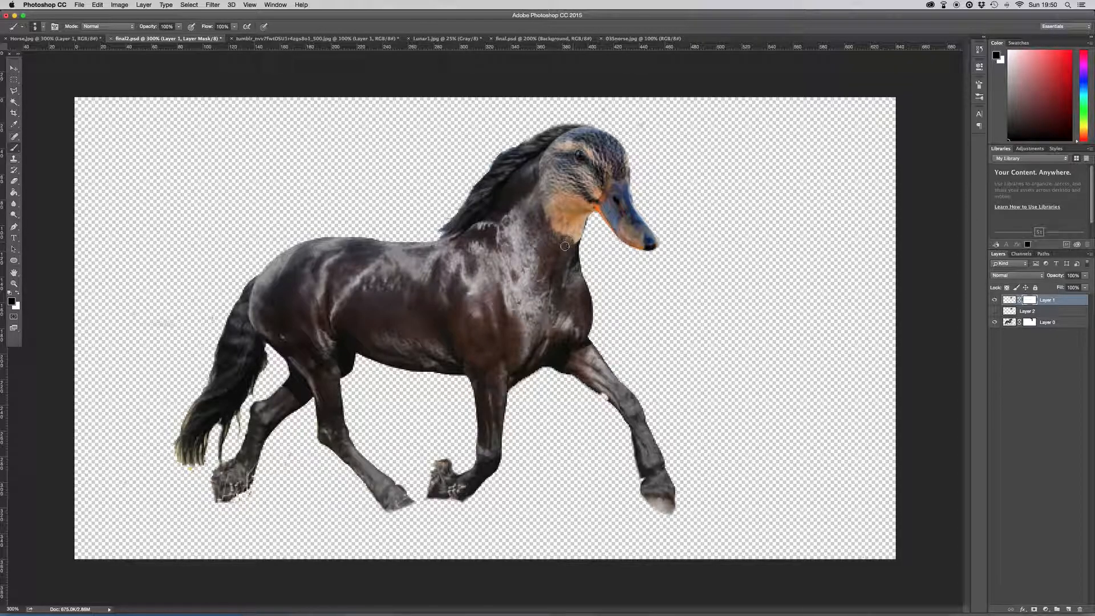
- Lower the brush opacity to 55%, enlarge the brush slightly and blend the duck neck's lower and back edges into the horse
left_click(178, 27)
left_click_drag(180, 38, 159, 38)
key("bracketright")
mouse_move(580, 237)
left_mouse_down()
mouse_move(535, 190)
mouse_move(541, 162)
mouse_move(632, 100)
mouse_move(573, 100)
mouse_move(557, 154)
mouse_move(545, 152)
mouse_move(552, 140)
mouse_move(564, 144)
mouse_move(552, 147)
mouse_move(542, 172)
left_mouse_up()
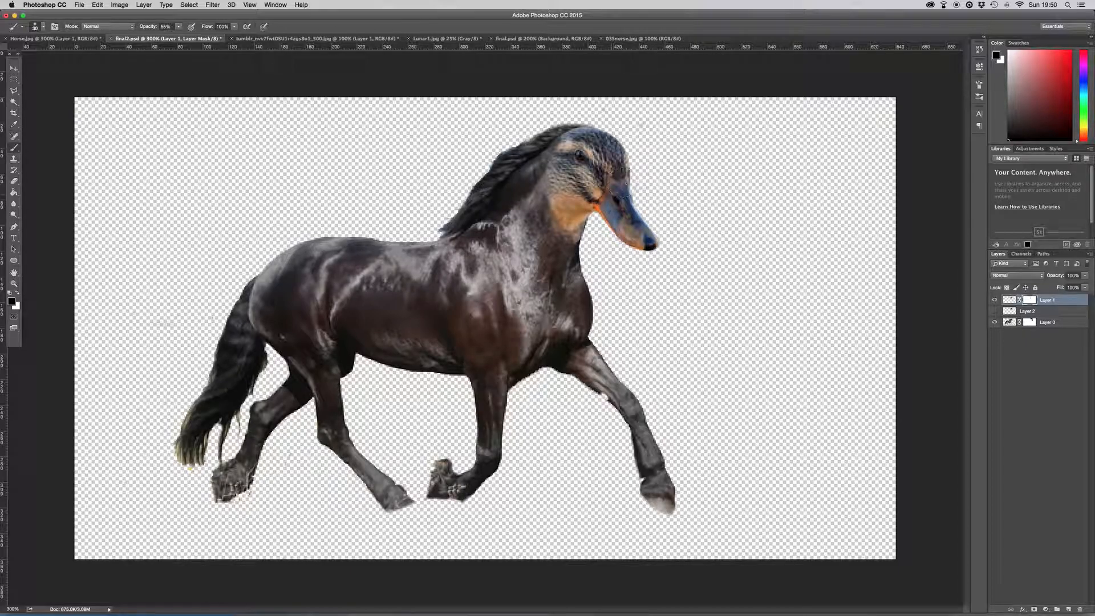
key("v")
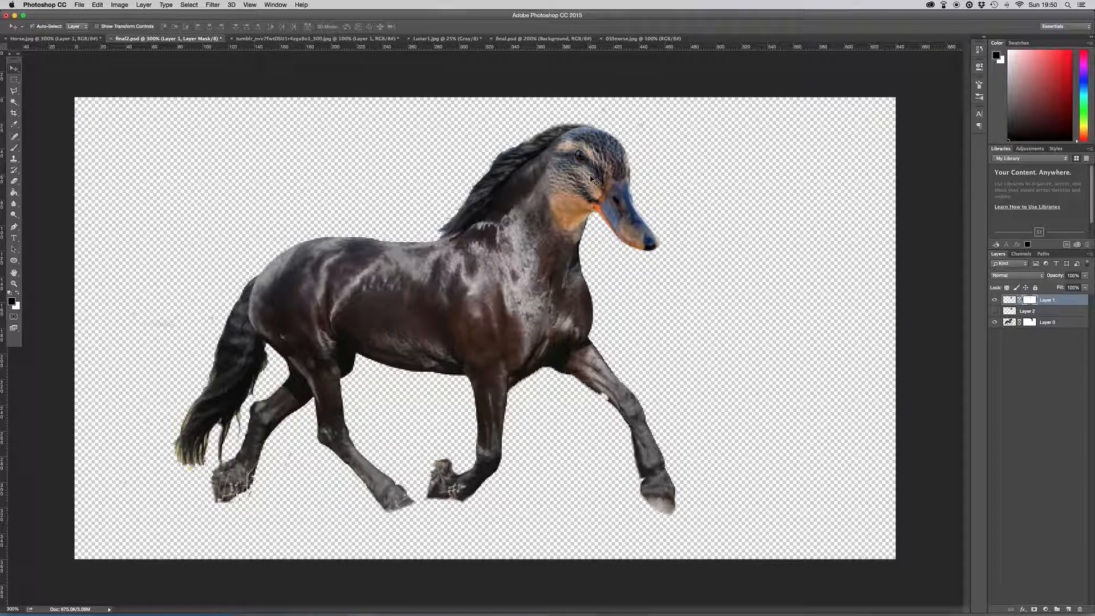
- Review the composite, look at the green lizard-horse example and Horse.jpg, and return to final2.psd
key("super+minus")
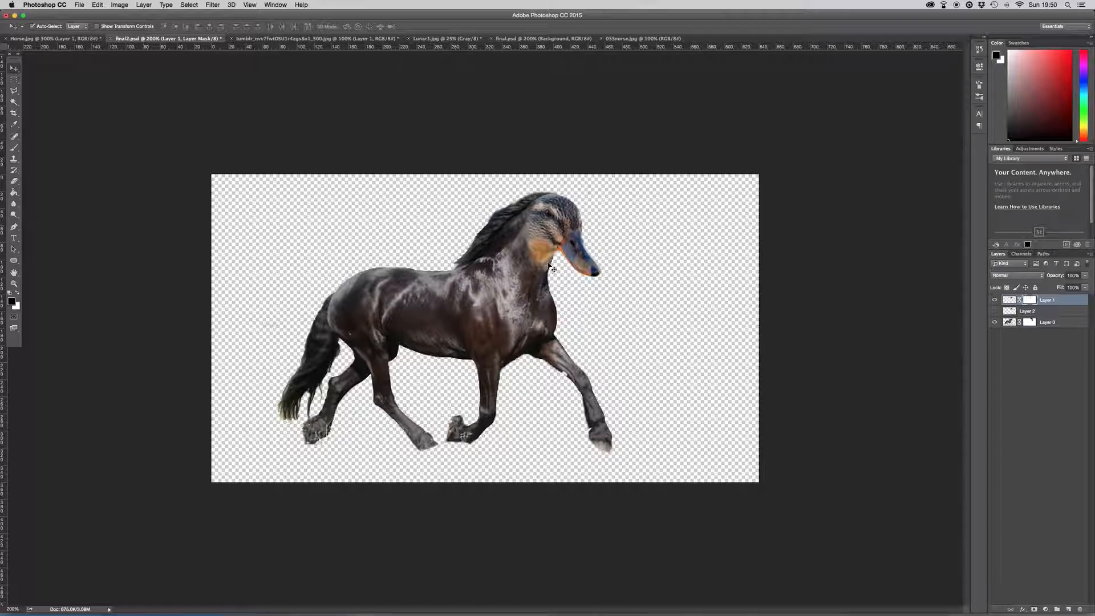
key("super+plus")
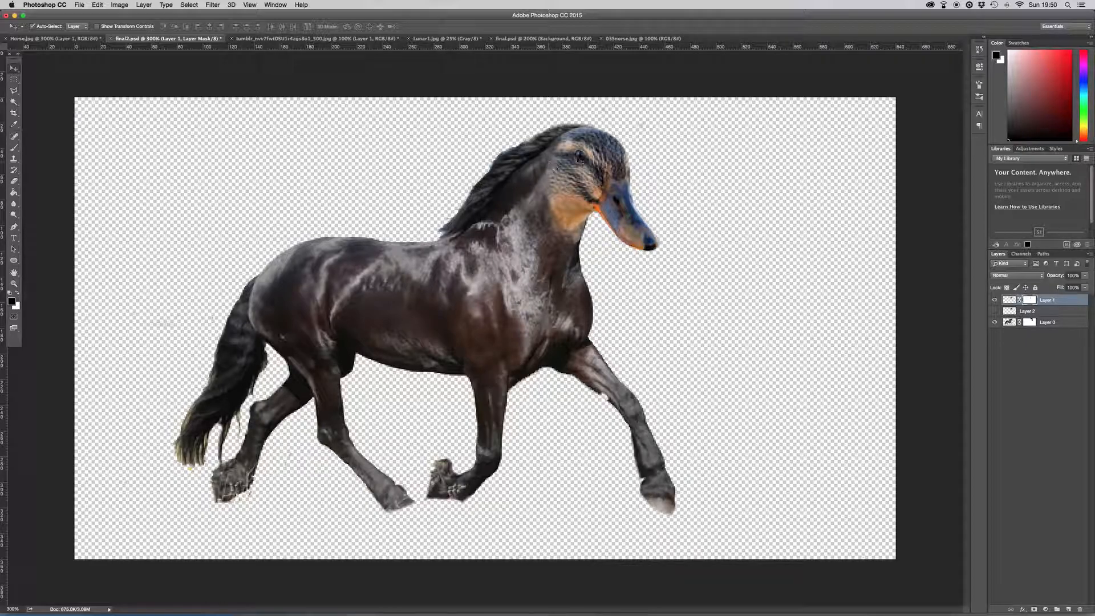
left_click(636, 40)
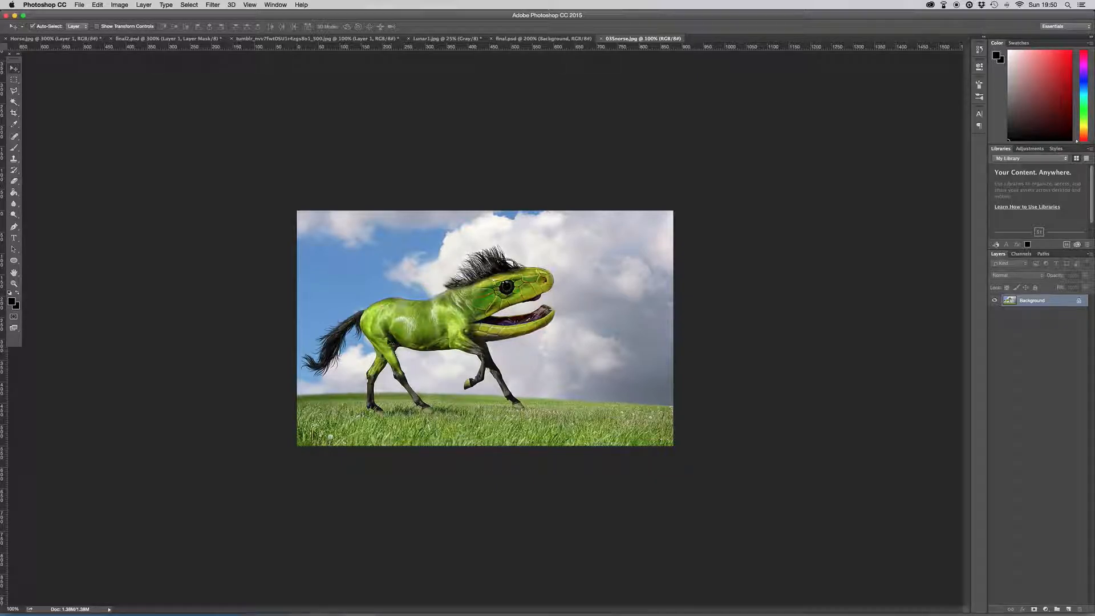
left_click(54, 39)
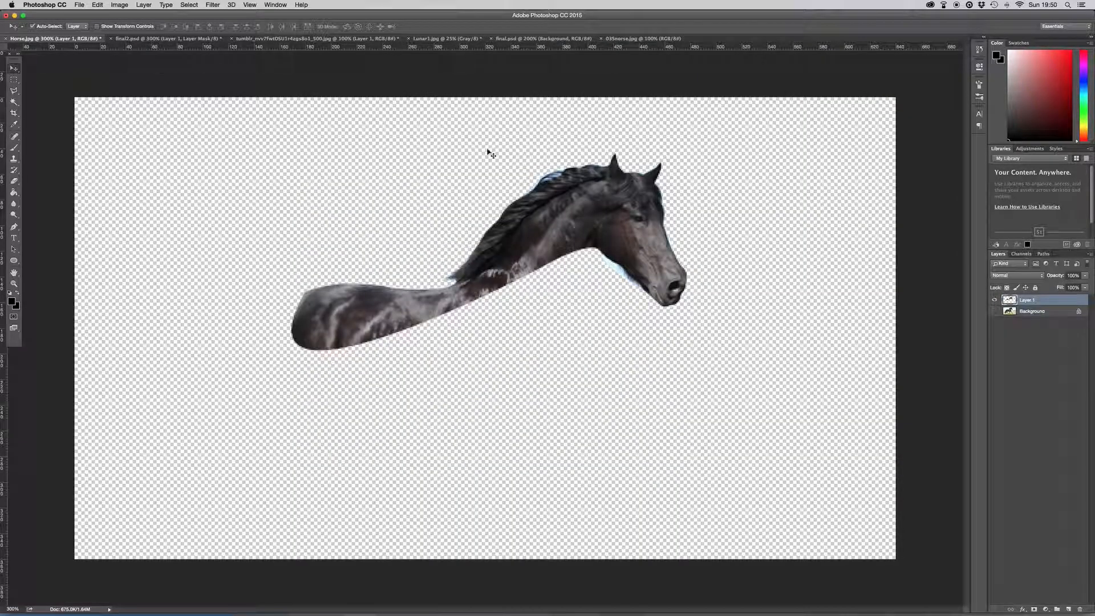
left_click(169, 39)
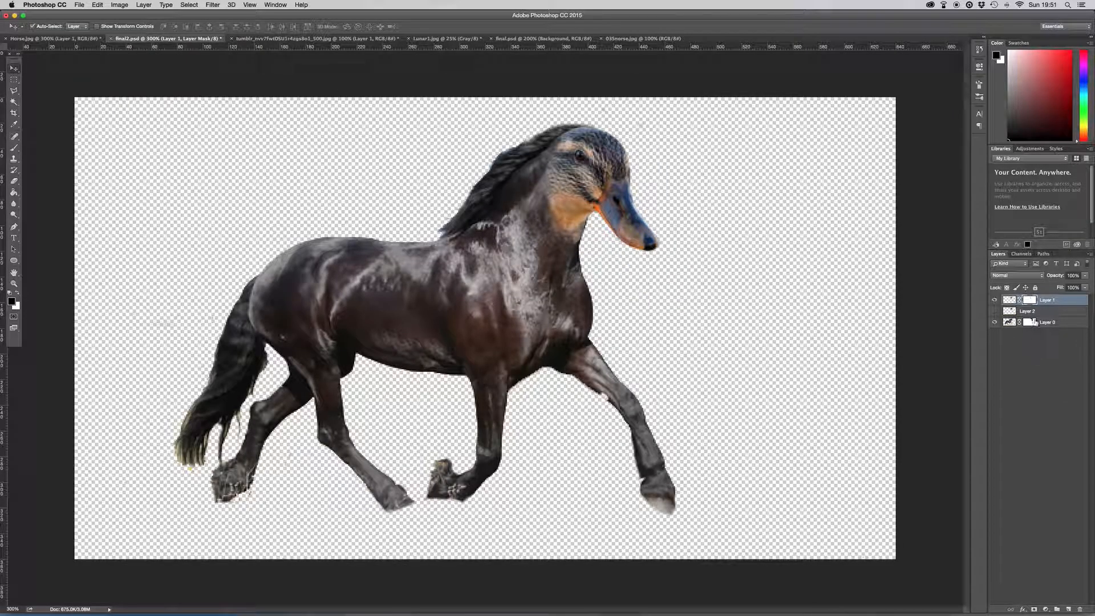
- Add a Hue/Saturation adjustment layer above the duck head's Layer 1
left_click(1047, 610)
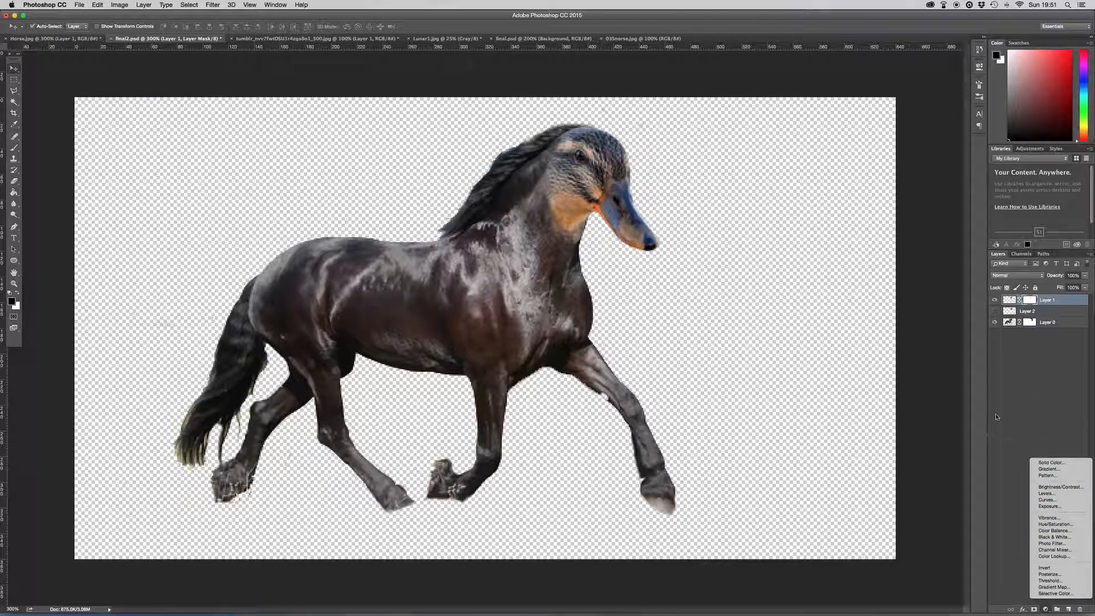
left_click(1032, 409)
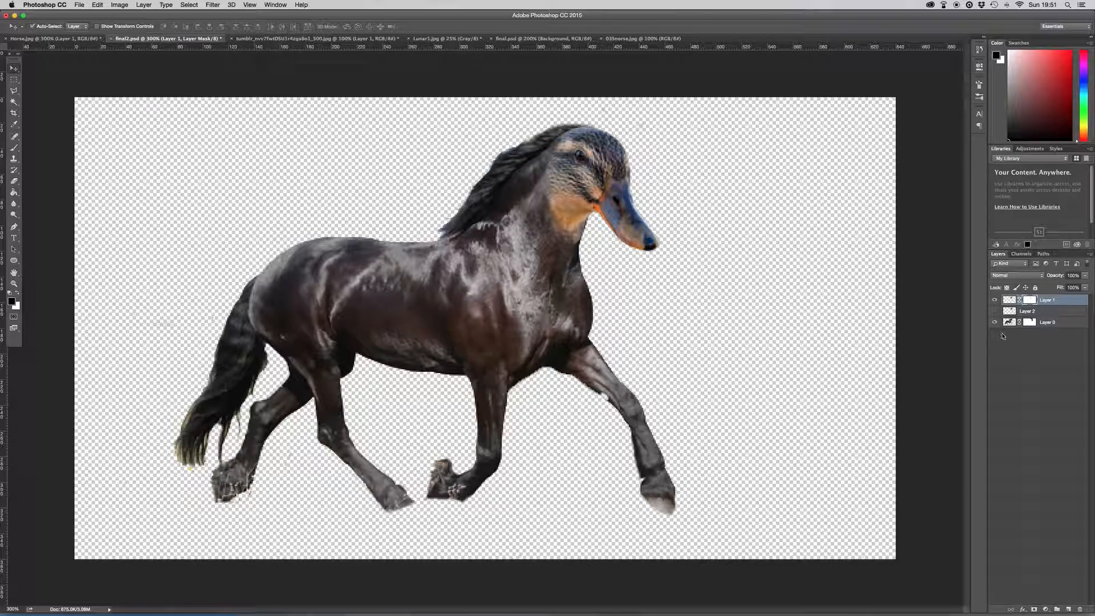
left_click(996, 300)
left_click(996, 300)
left_click(1046, 610)
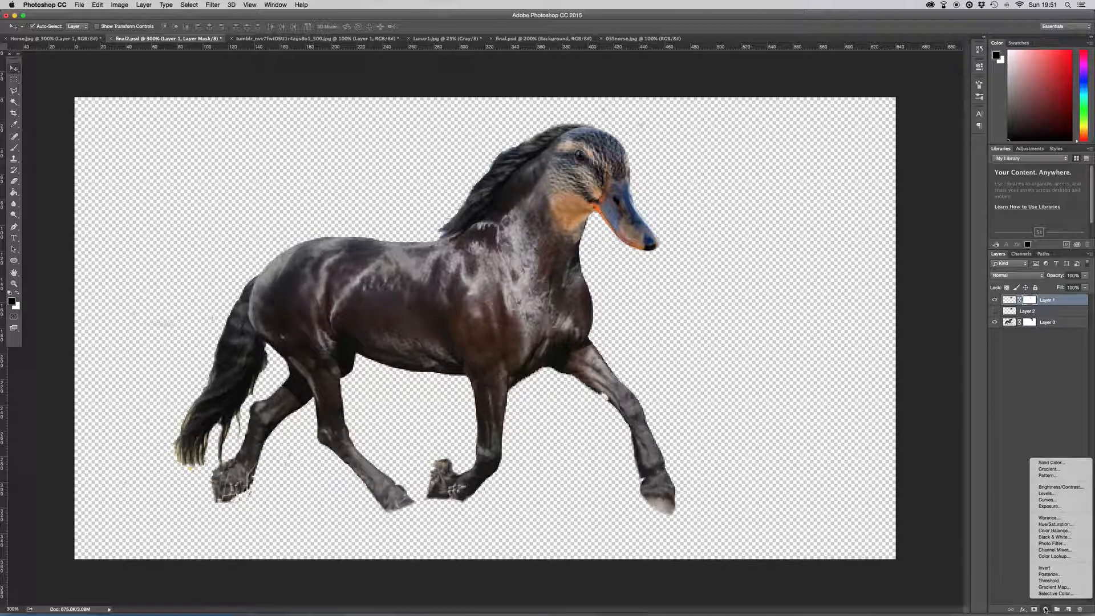
left_click(1054, 524)
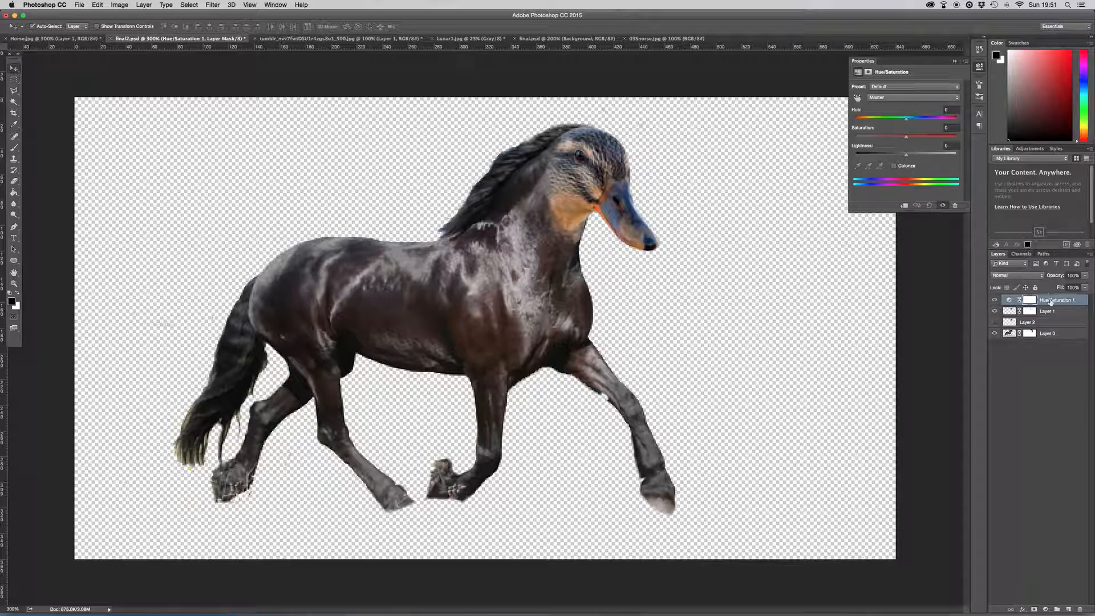
- Try a master hue shift of +18 on the whole composite, and reset it to 0
mouse_move(907, 118)
left_mouse_down()
mouse_move(883, 120)
mouse_move(918, 122)
left_mouse_up()
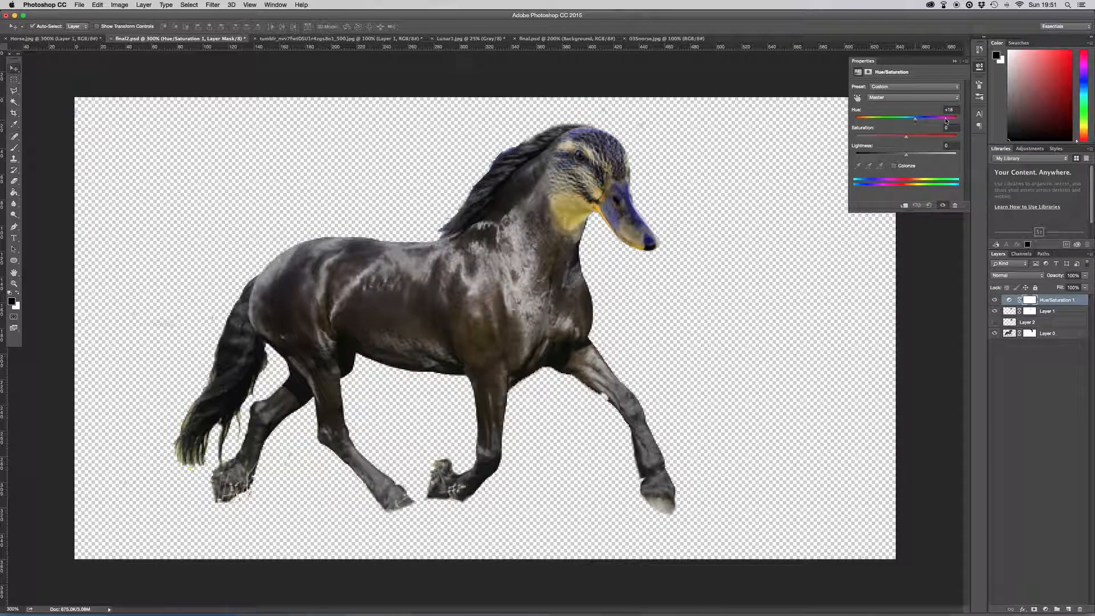
left_click(942, 109)
type("0")
key("Return")
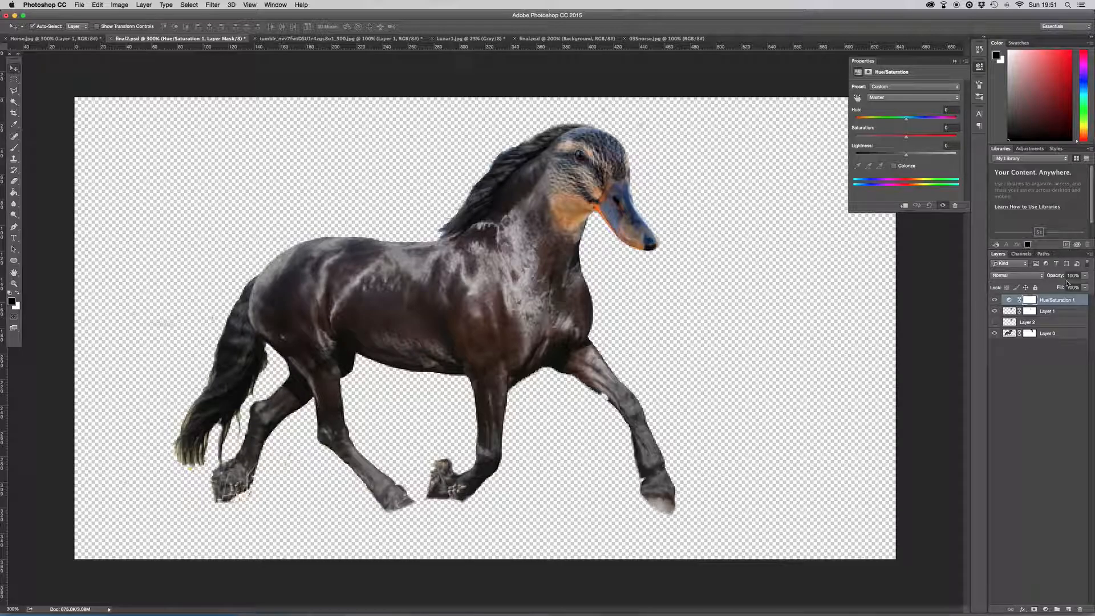
- Clip the Hue/Saturation adjustment to the duck head's layer and shift its hue to about -28
key("super+alt+g")
left_click_drag(909, 118, 893, 118)
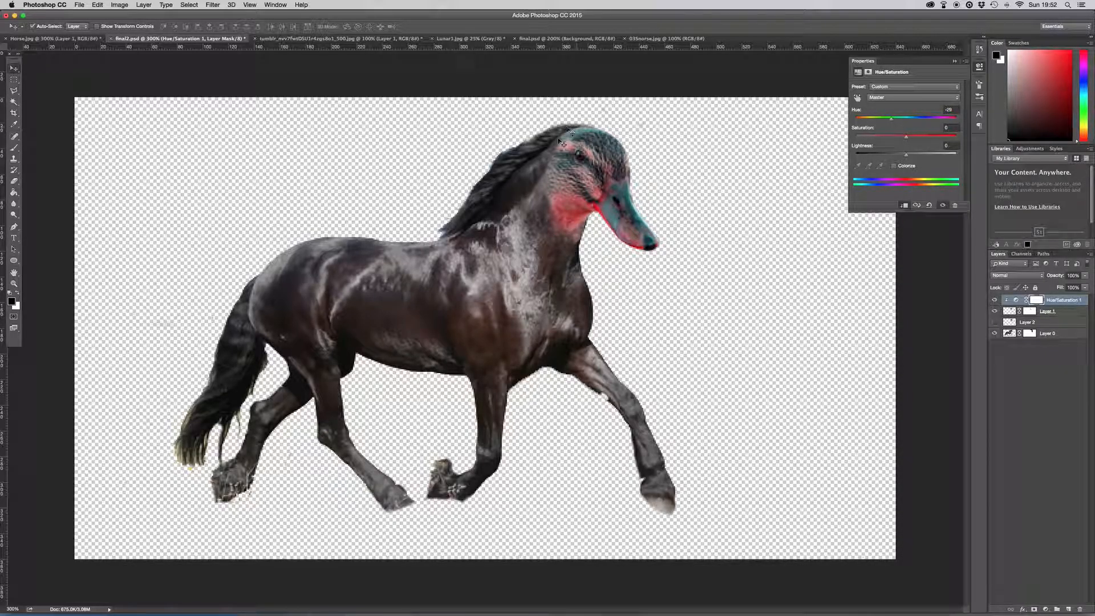
left_click(981, 67)
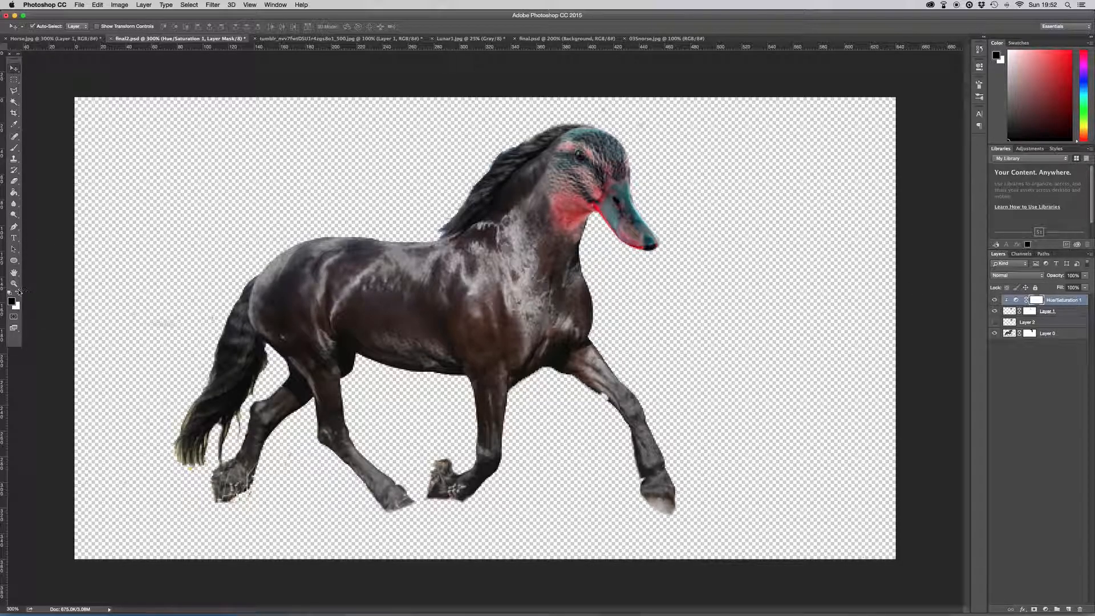
- Paint black at 100% brush opacity on the Hue/Saturation mask over the beak to restore its original colours
left_click(14, 148)
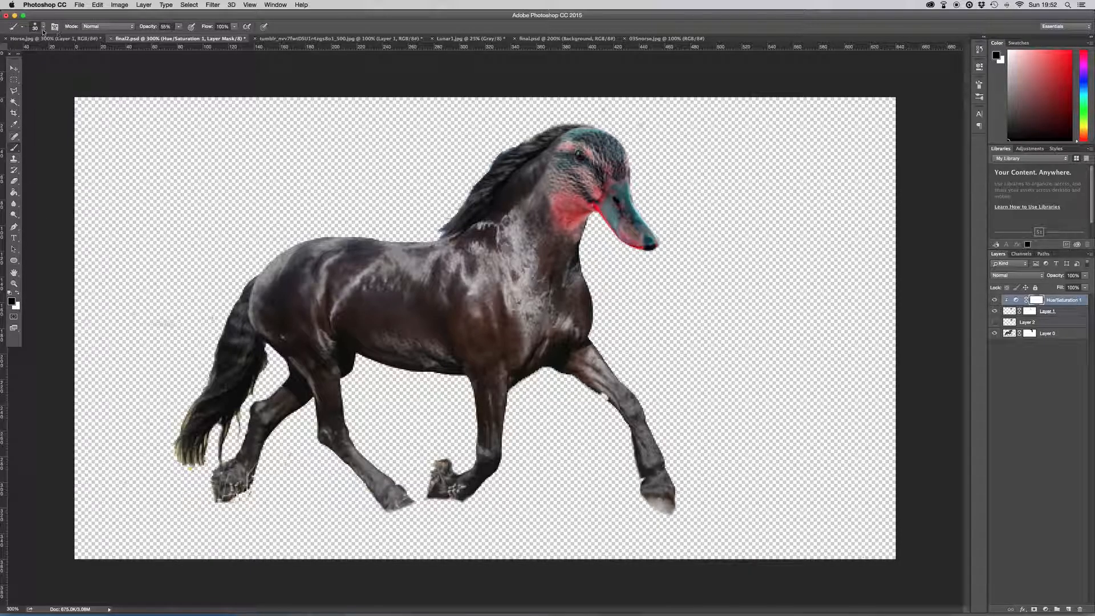
left_click(171, 27)
left_click_drag(178, 27, 204, 41)
mouse_move(636, 234)
left_mouse_down()
mouse_move(657, 254)
mouse_move(632, 200)
mouse_move(626, 244)
mouse_move(618, 217)
left_mouse_up()
left_click(608, 225)
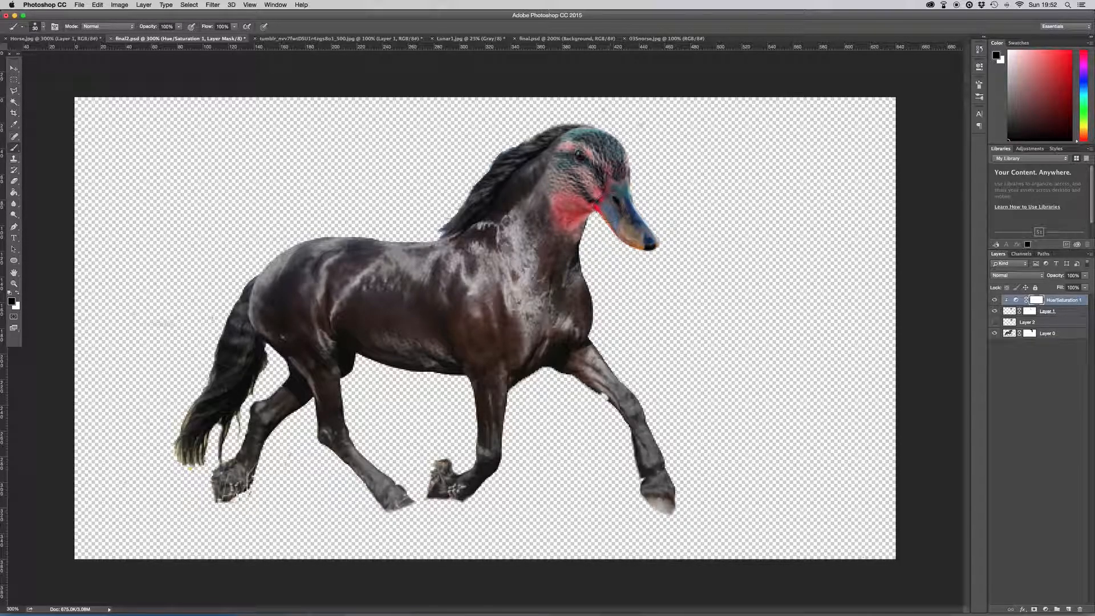
left_click(625, 186)
mouse_move(615, 229)
left_mouse_down()
mouse_move(644, 204)
mouse_move(646, 234)
mouse_move(614, 223)
mouse_move(597, 205)
mouse_move(614, 220)
mouse_move(645, 220)
mouse_move(613, 183)
mouse_move(647, 245)
mouse_move(625, 231)
left_mouse_up()
- Add a Curves adjustment clipped to the duck head and pull the midtones down to darken it
left_click(1045, 609)
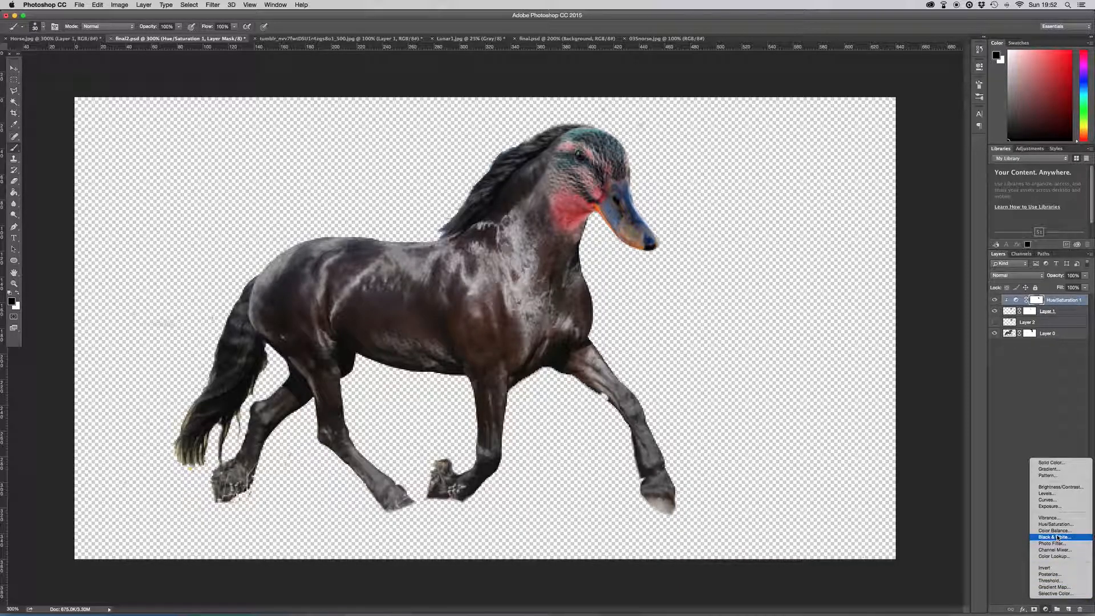
left_click(1053, 500)
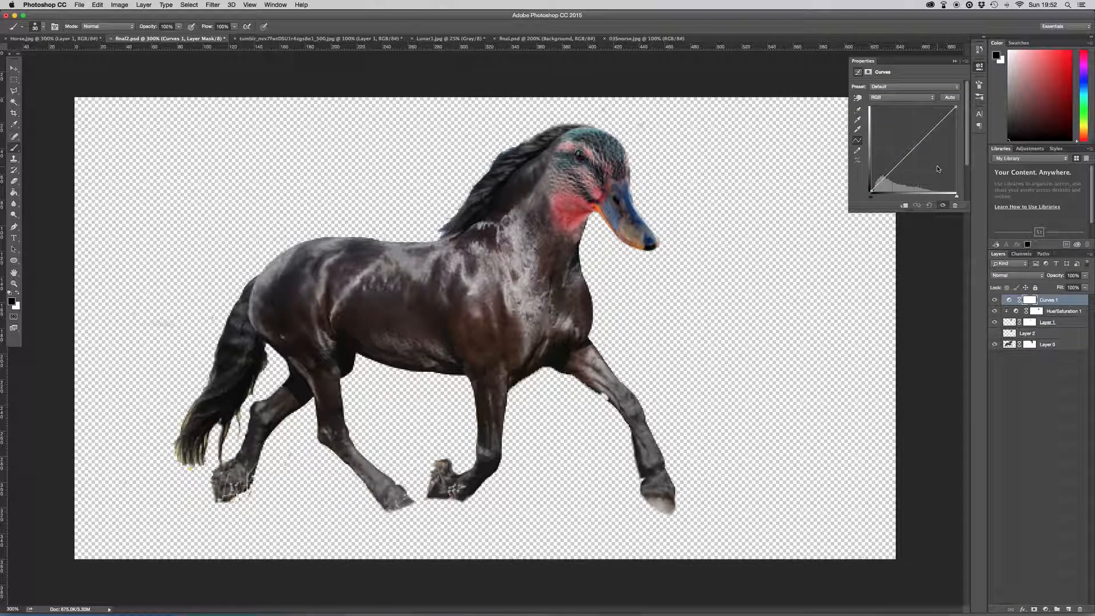
key("super+alt+g")
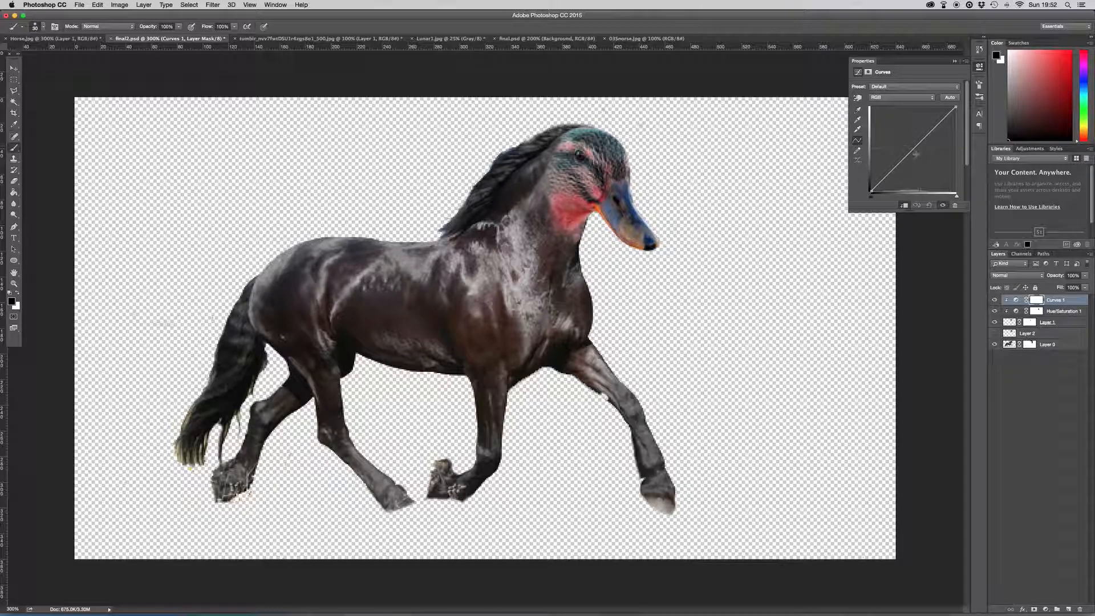
left_click_drag(909, 158, 908, 166)
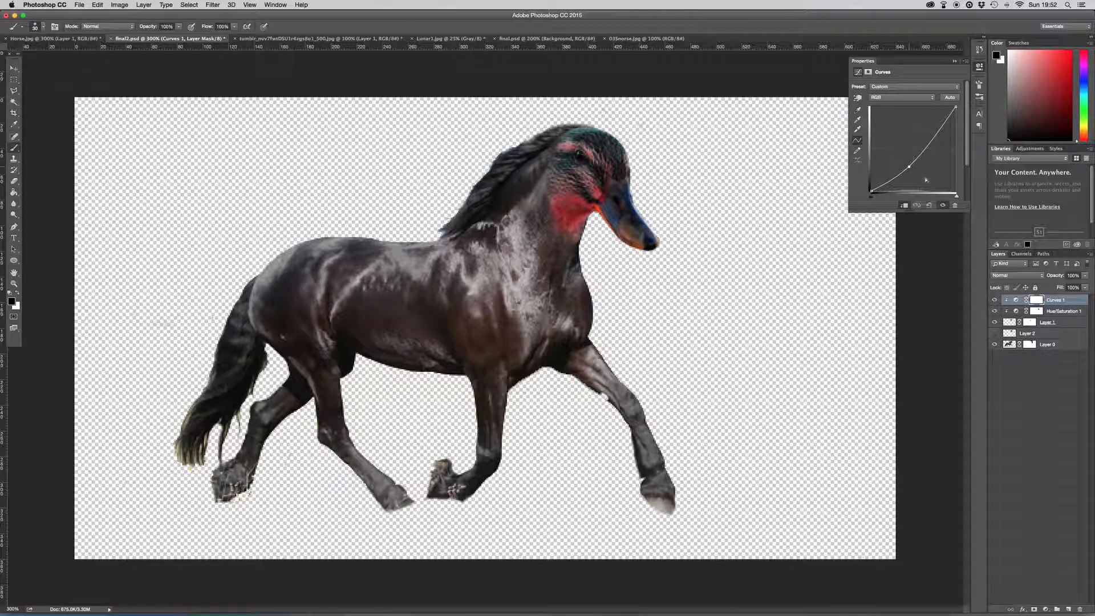
left_click(980, 66)
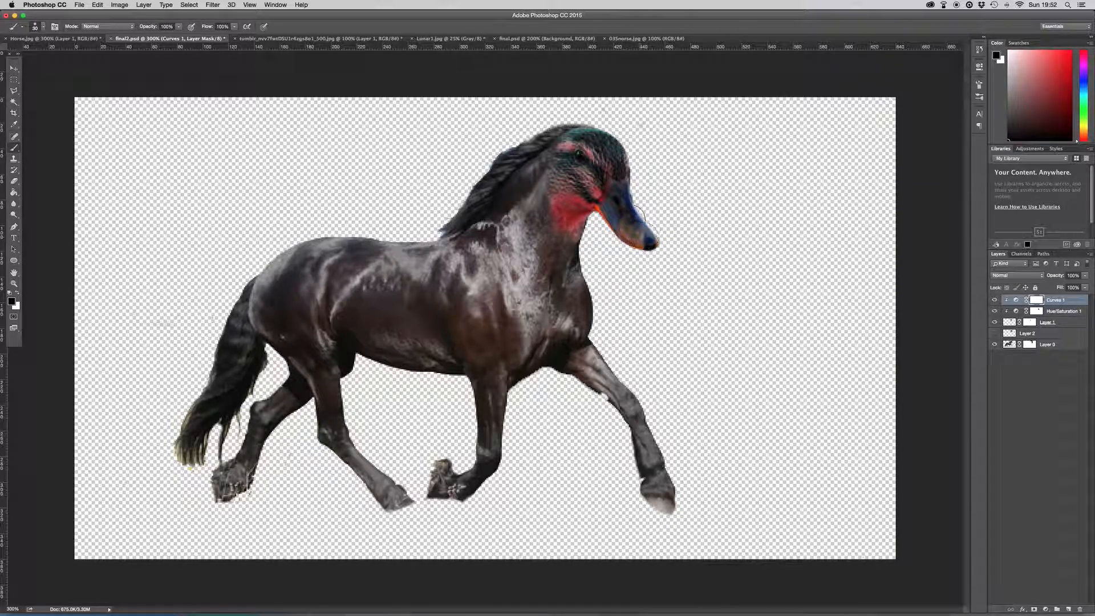
- Paint black on the Curves mask over the beak and the eye to remove the darkening there
mouse_move(626, 187)
left_mouse_down()
mouse_move(602, 222)
mouse_move(615, 234)
mouse_move(635, 228)
left_mouse_up()
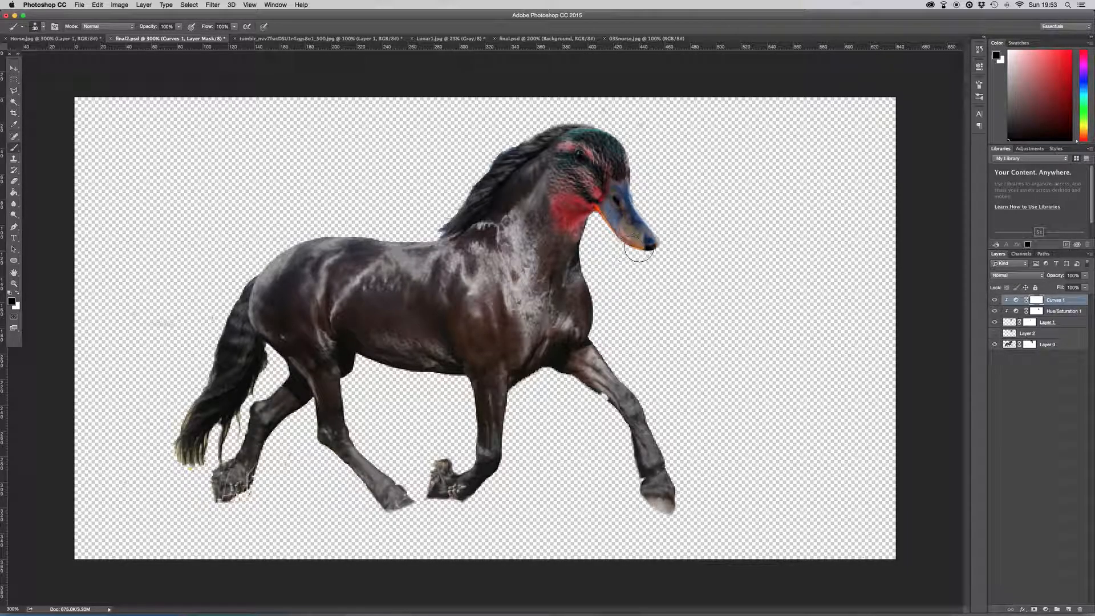
left_click_drag(581, 154, 579, 155)
left_click(17, 291)
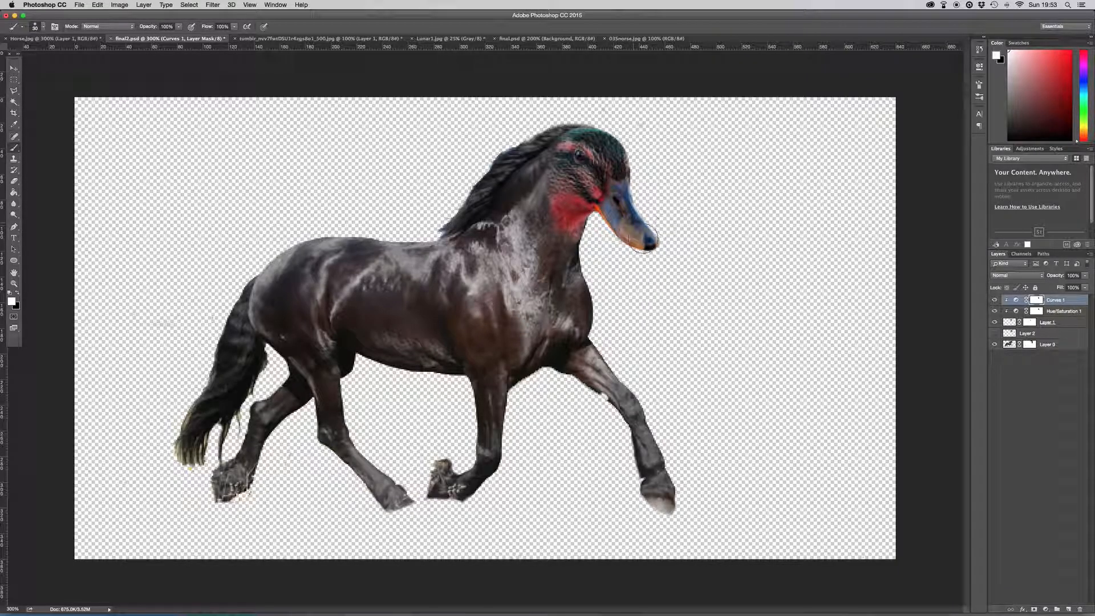
key("v")
key("super+minus")
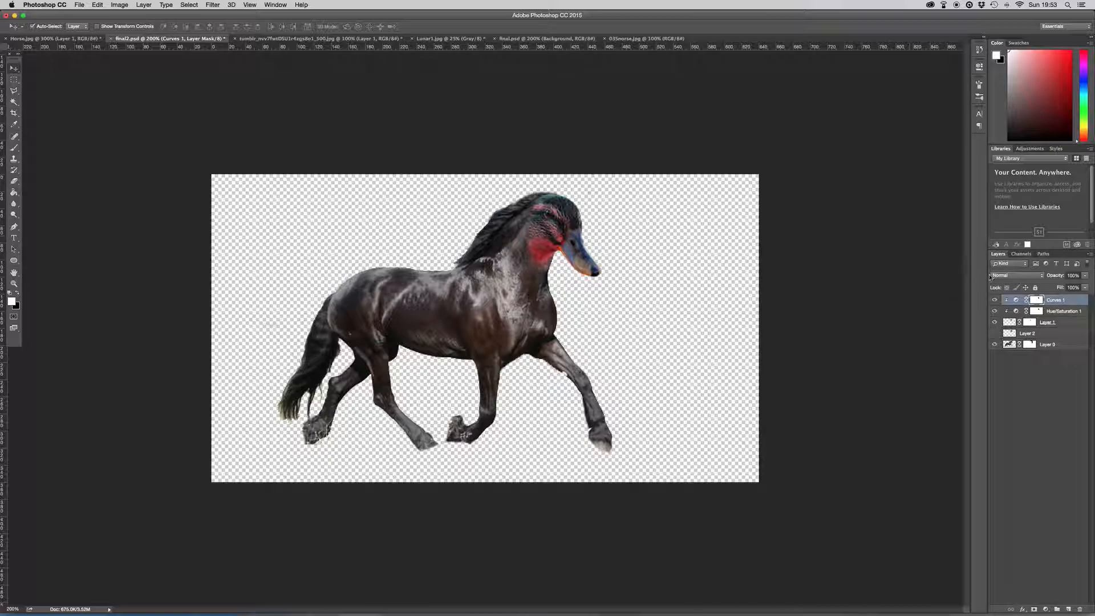
left_click(1047, 610)
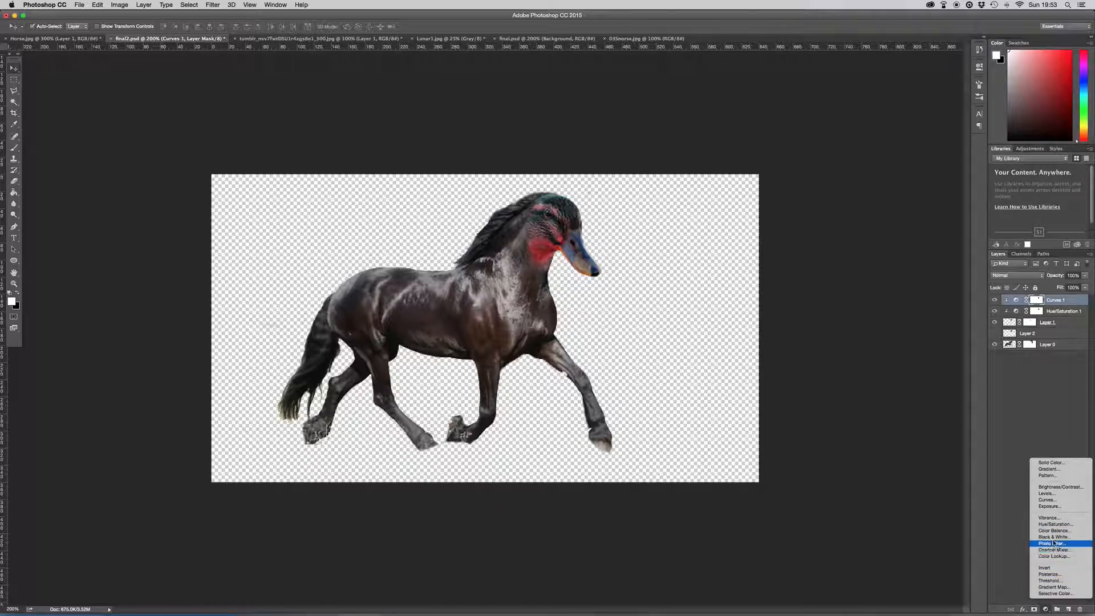
left_click(1024, 432)
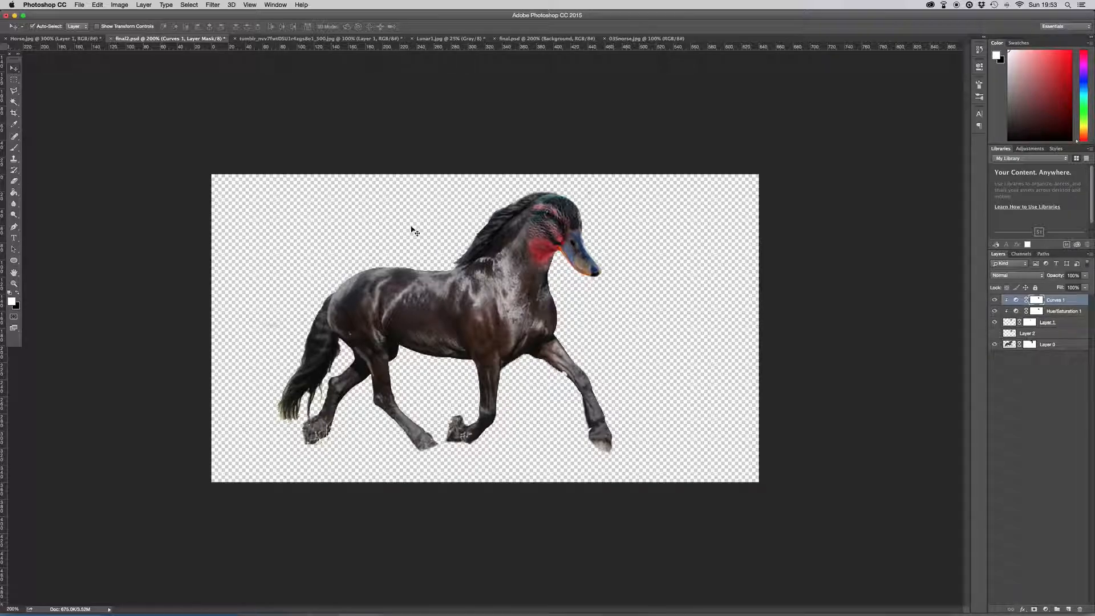
- Switch to Lunar1.jpg and set up the Clone Stamp tool with a 150 px brush for removing the astronaut
left_click(439, 39)
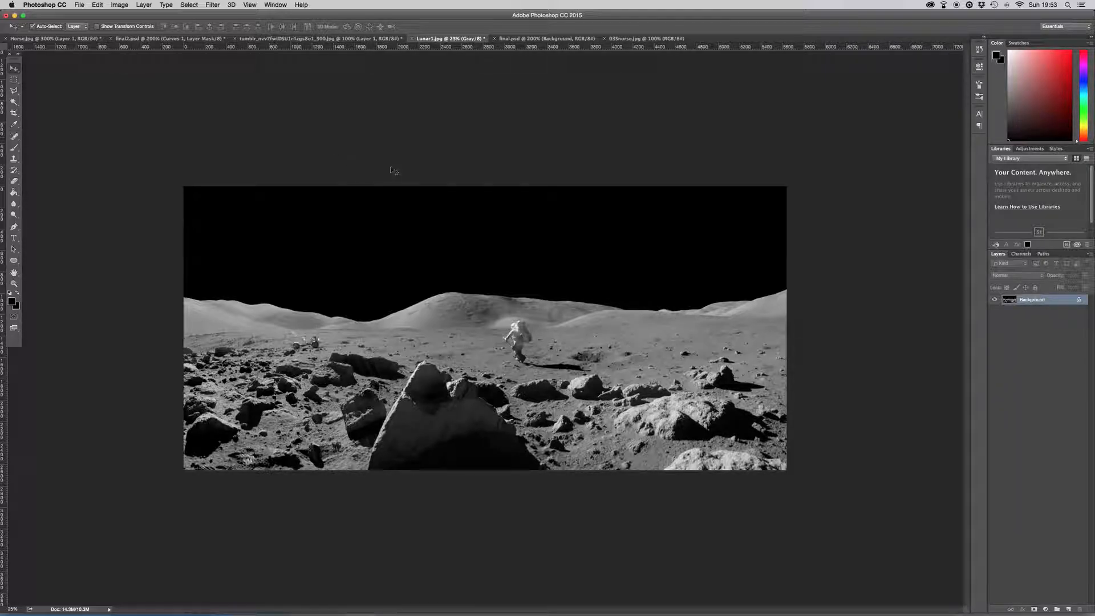
key("super+plus")
key("super+plus")
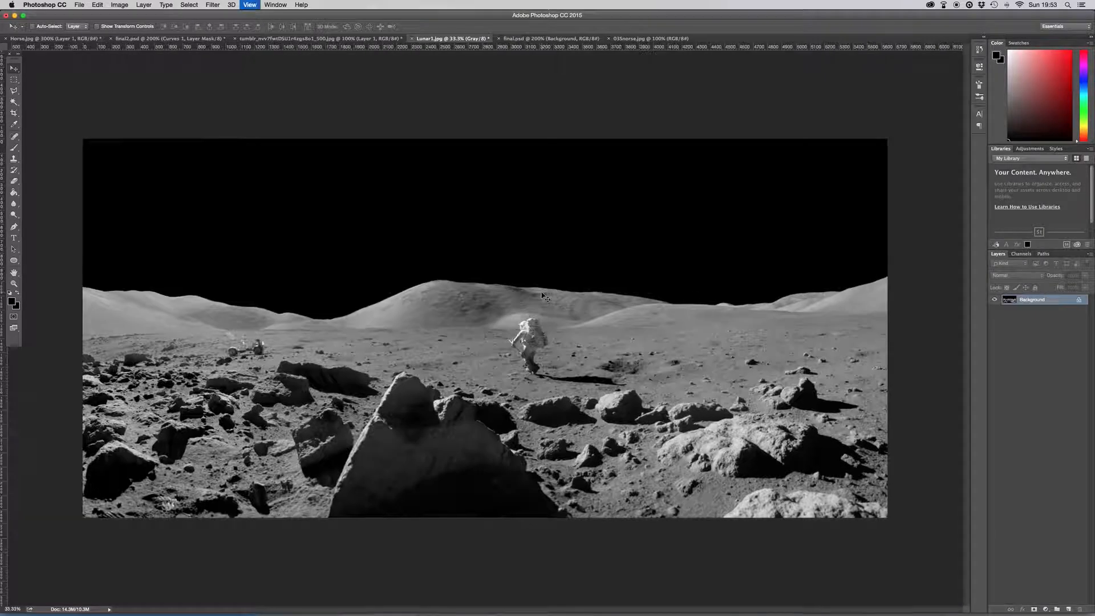
key("space")
left_click_drag(658, 341, 544, 319)
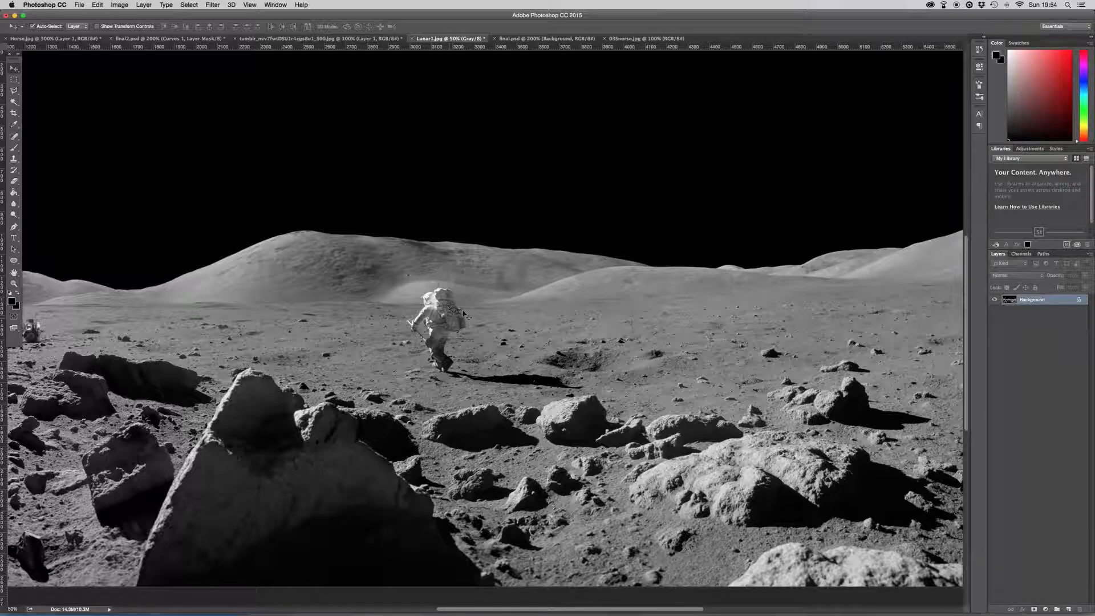
left_click(12, 159)
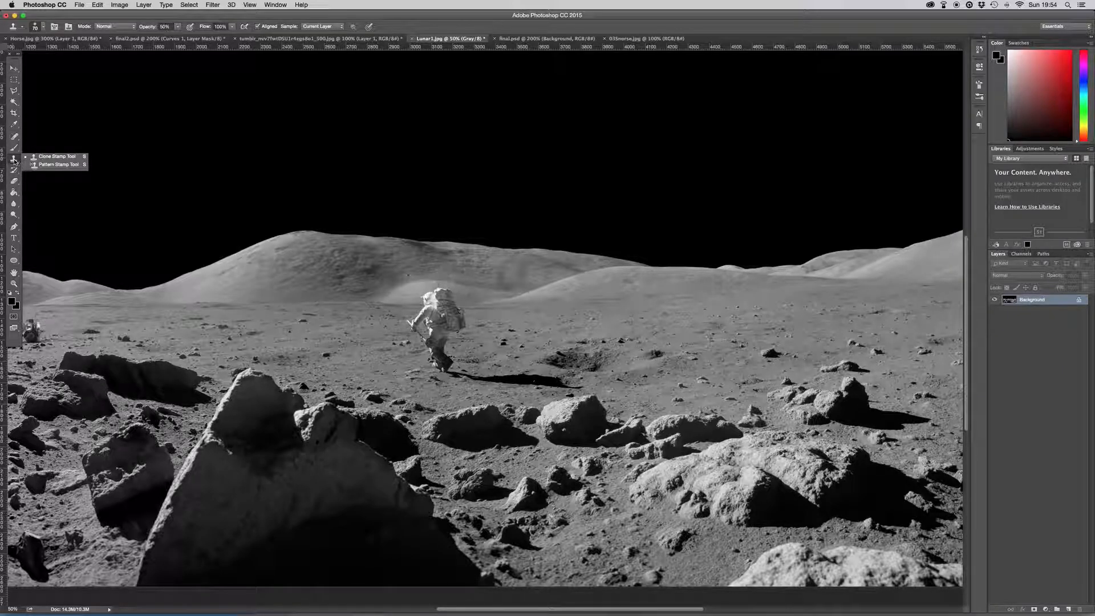
left_click(46, 157)
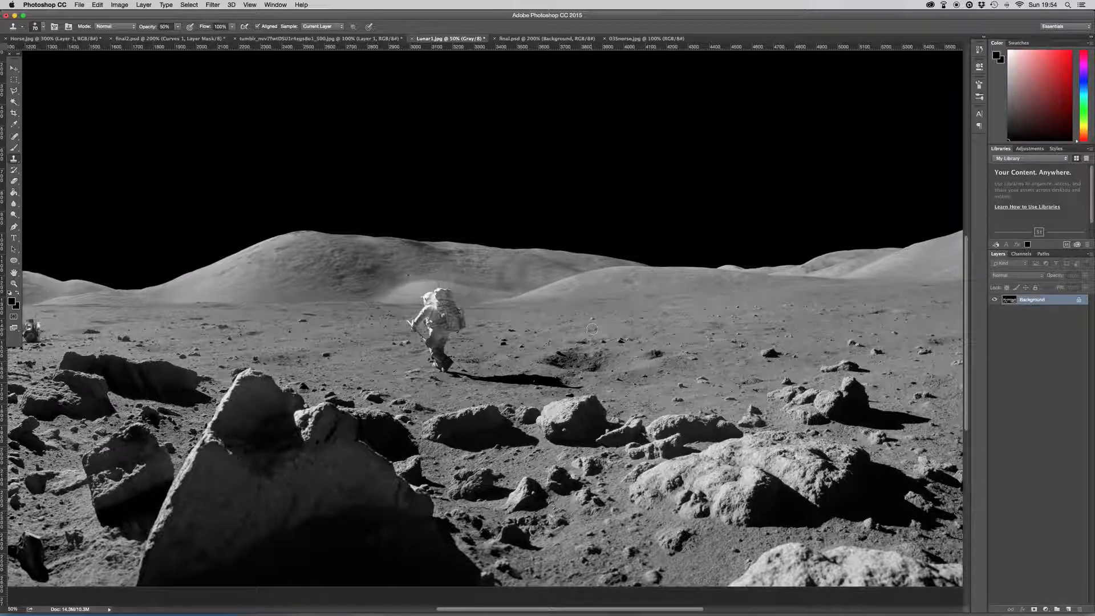
key("bracketright")
key("bracketright")
key("bracketleft")
left_click(40, 28)
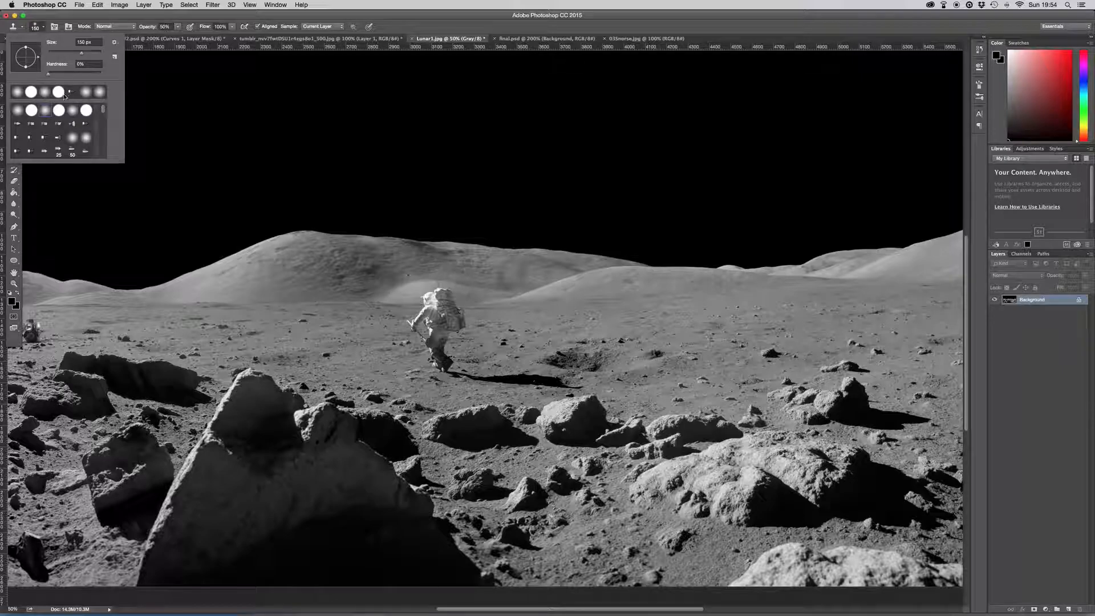
double_click(58, 111)
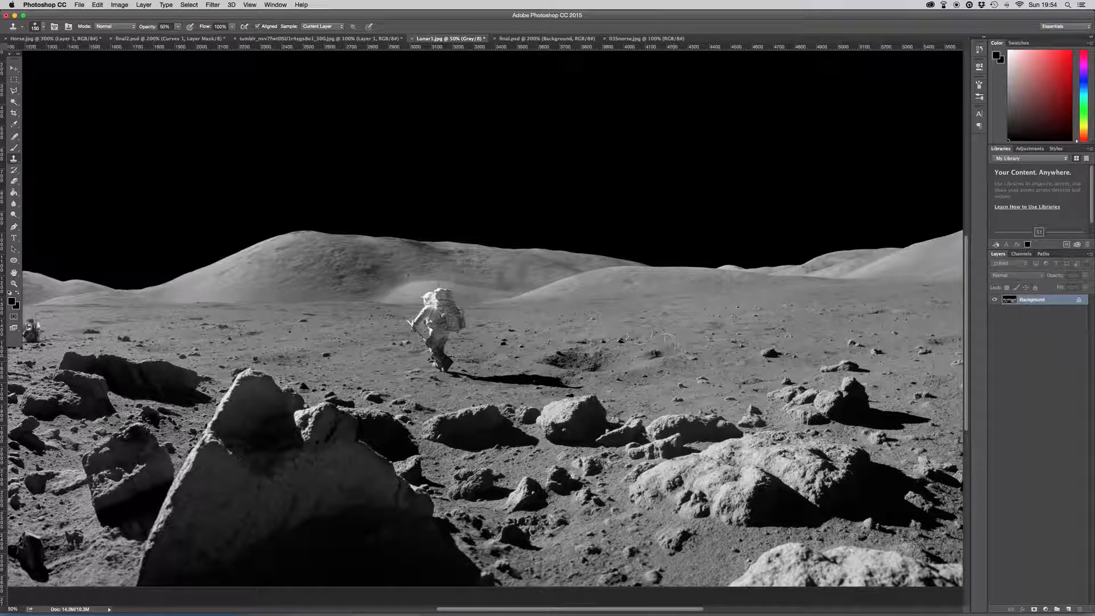
- Try a clone stroke across the distant hills' horizon with a much larger brush, and undo it
key("bracketright")
key("bracketright")
key("bracketright")
key("bracketright")
key("bracketright")
mouse_move(626, 243)
left_mouse_down()
mouse_move(626, 279)
mouse_move(617, 278)
left_mouse_up()
key("super+alt+z")
key("super+alt+z")
key("super+alt+z")
- Shrink the clone brush, sample the lunar ground beside the astronaut, test a stroke on the legs, undo it and raise the opacity to 100%
key("bracketleft")
key("bracketleft")
key("bracketleft")
key("bracketleft")
left_click(610, 335, "alt")
mouse_move(466, 356)
left_mouse_down()
mouse_move(420, 358)
mouse_move(491, 353)
mouse_move(449, 359)
left_mouse_up()
key("super+z")
left_click(178, 26)
left_click_drag(181, 37, 207, 37)
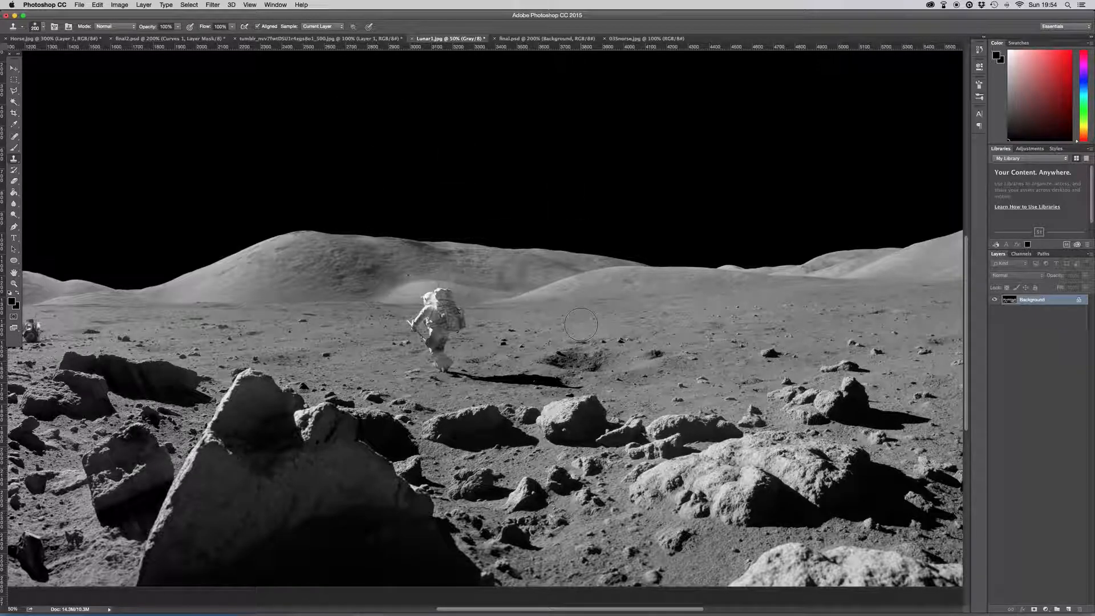
- Enlarge the clone brush and cover the astronaut's legs and lower torso with lunar ground
key("bracketright")
key("bracketright")
key("bracketright")
key("bracketright")
key("bracketleft")
key("bracketleft")
mouse_move(479, 349)
left_mouse_down()
mouse_move(427, 368)
mouse_move(419, 356)
left_mouse_up()
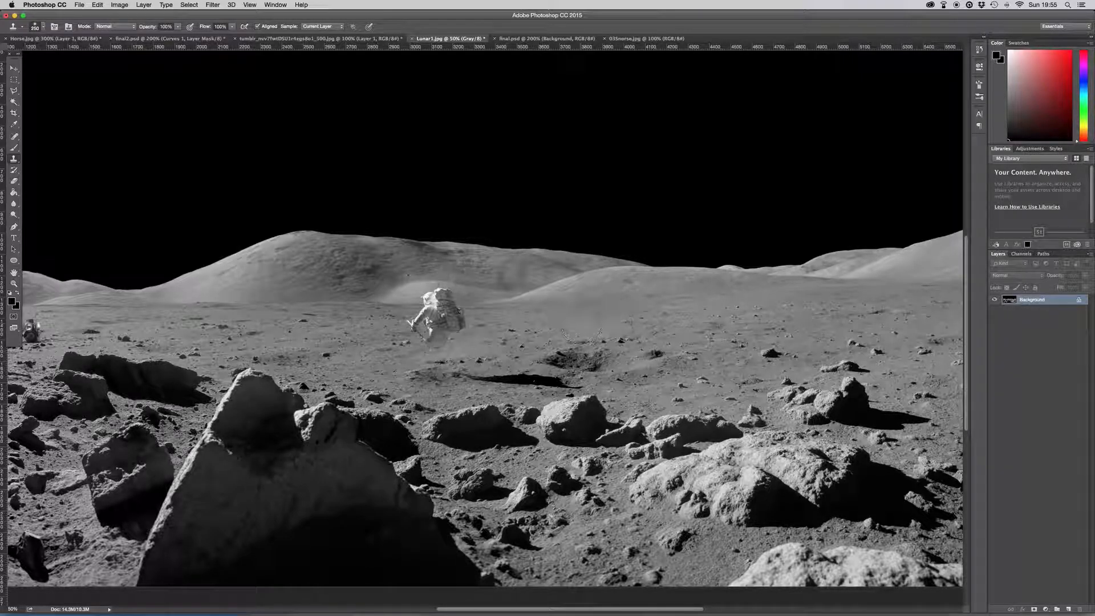
left_click_drag(462, 326, 398, 334)
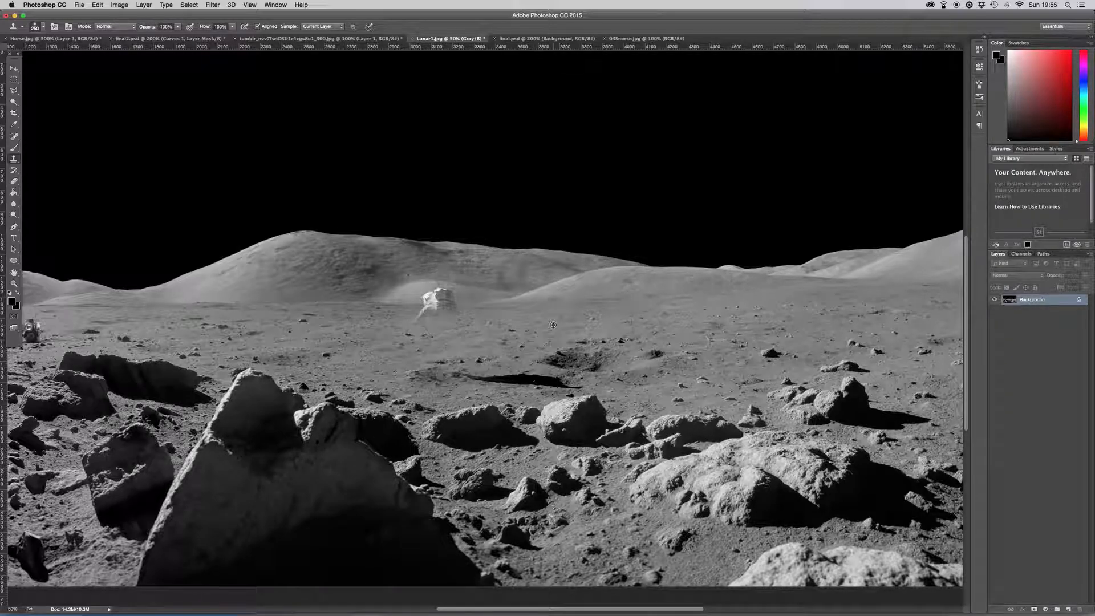
- Sample the ground beside the astronaut's remaining torso with a smaller brush and clone over the area below the helmet
key("bracketleft")
key("bracketleft")
left_click(468, 313, "alt")
mouse_move(466, 314)
left_mouse_down()
mouse_move(412, 314)
mouse_move(479, 316)
mouse_move(447, 306)
mouse_move(435, 288)
mouse_move(454, 290)
mouse_move(464, 301)
mouse_move(422, 308)
mouse_move(472, 299)
mouse_move(427, 300)
left_mouse_up()
key("super+z")
key("super+z")
key("v")
key("super+0")
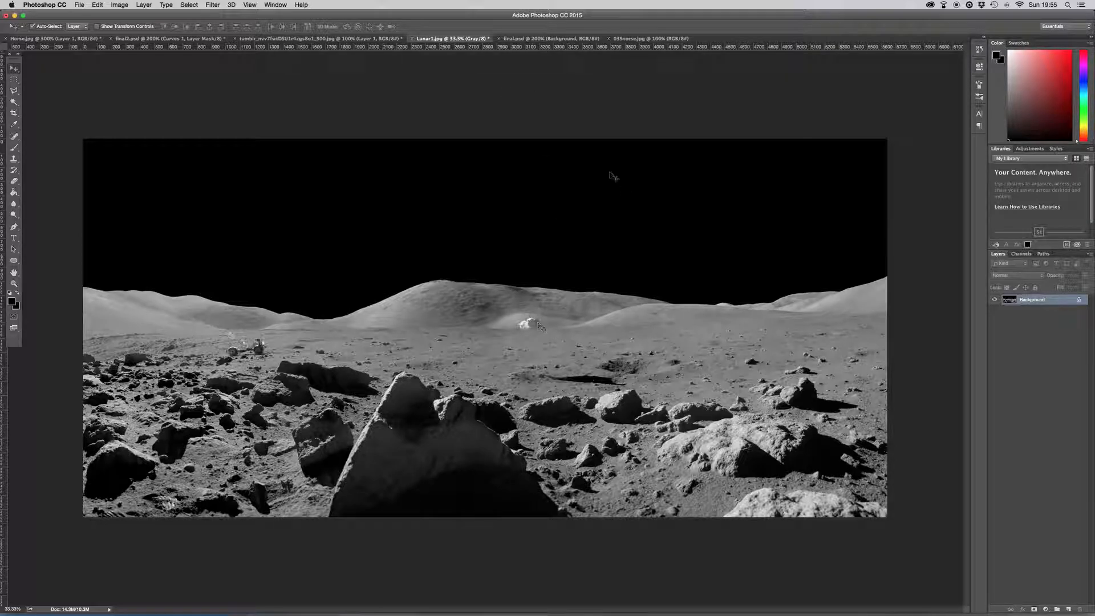
- Compare the finished moon composite in final.psd with final2.psd and the green lizard-horse example, and return to final.psd
left_click(519, 40)
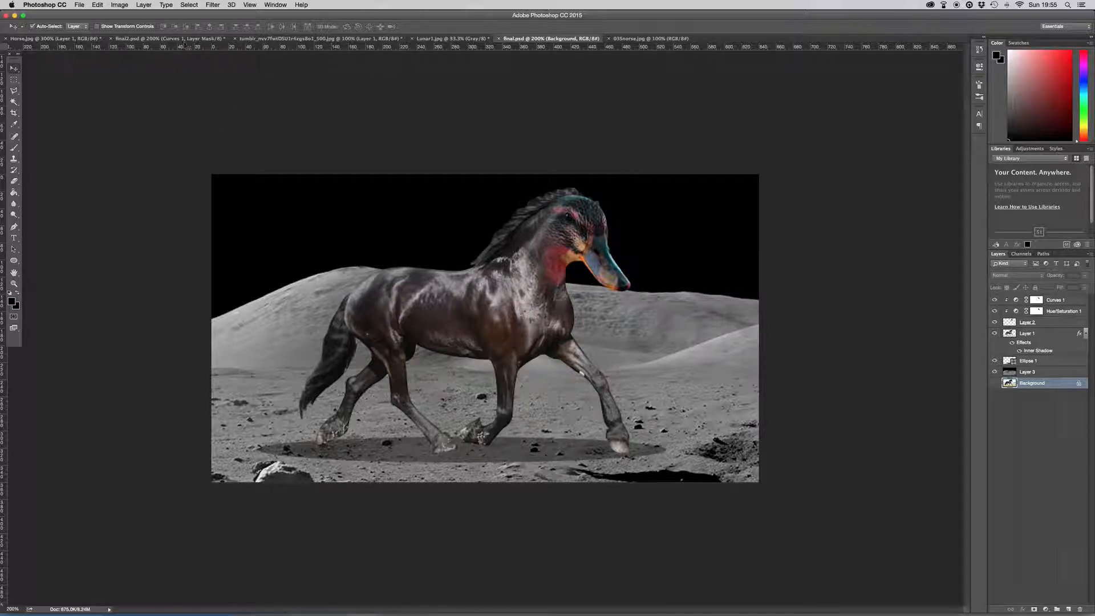
left_click(171, 38)
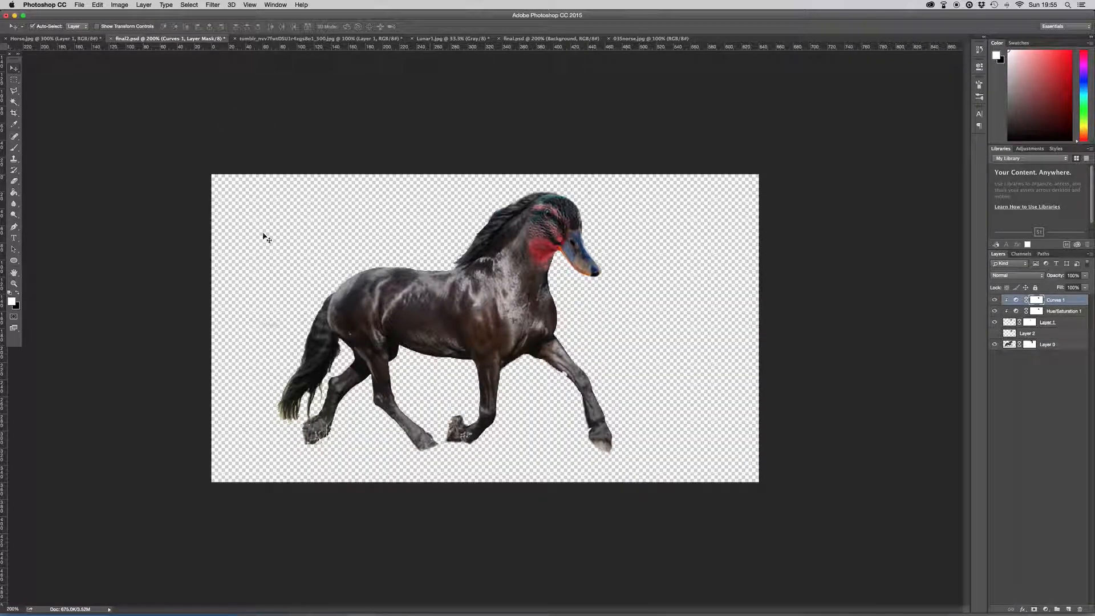
left_click(519, 39)
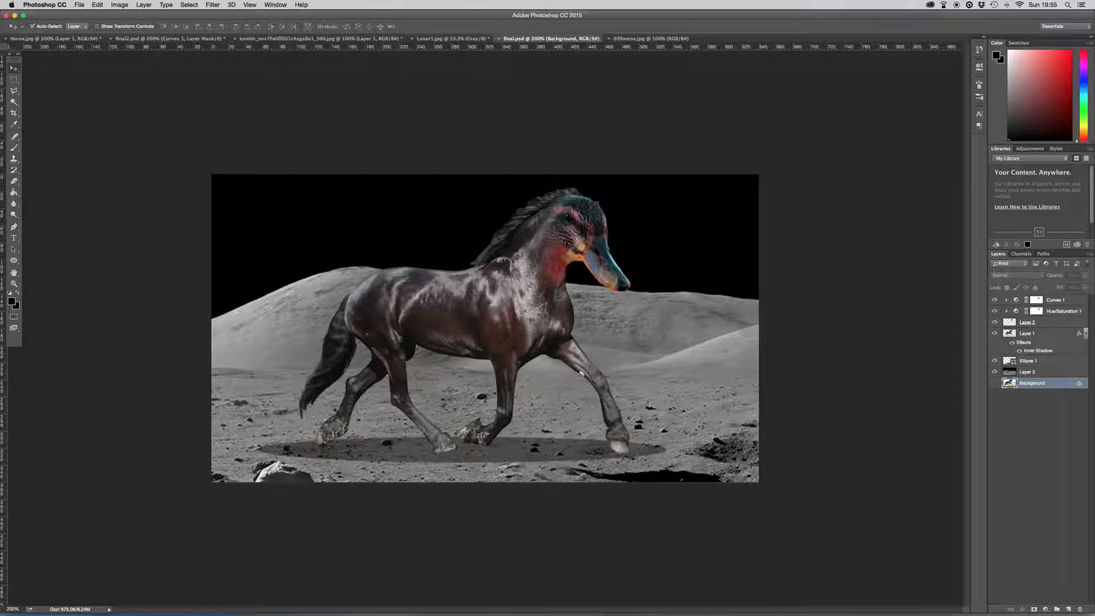
key("super+minus")
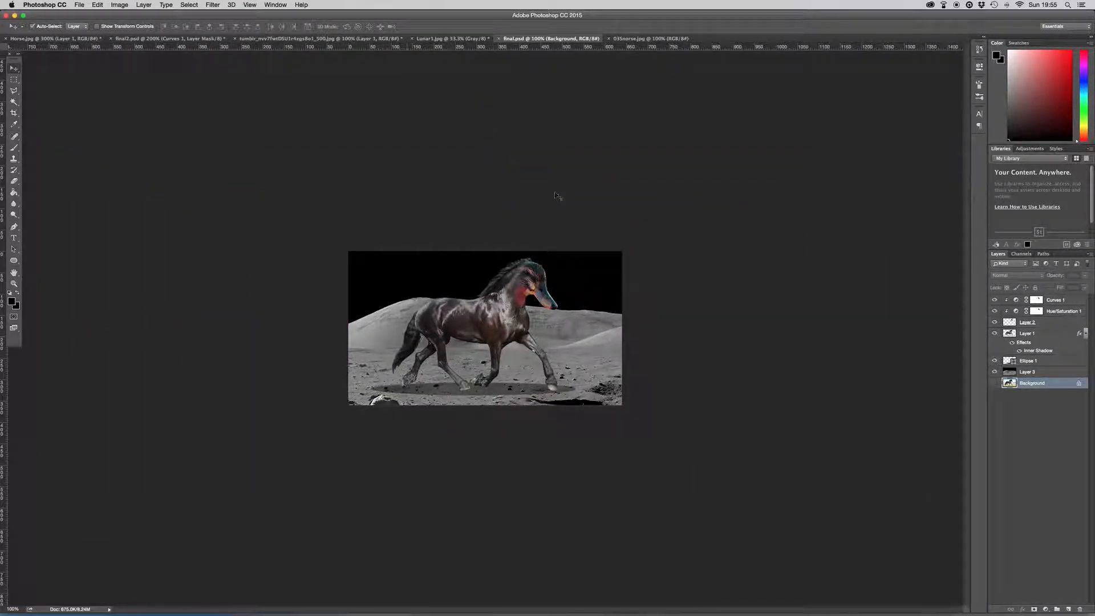
key("ctrl+Tab")
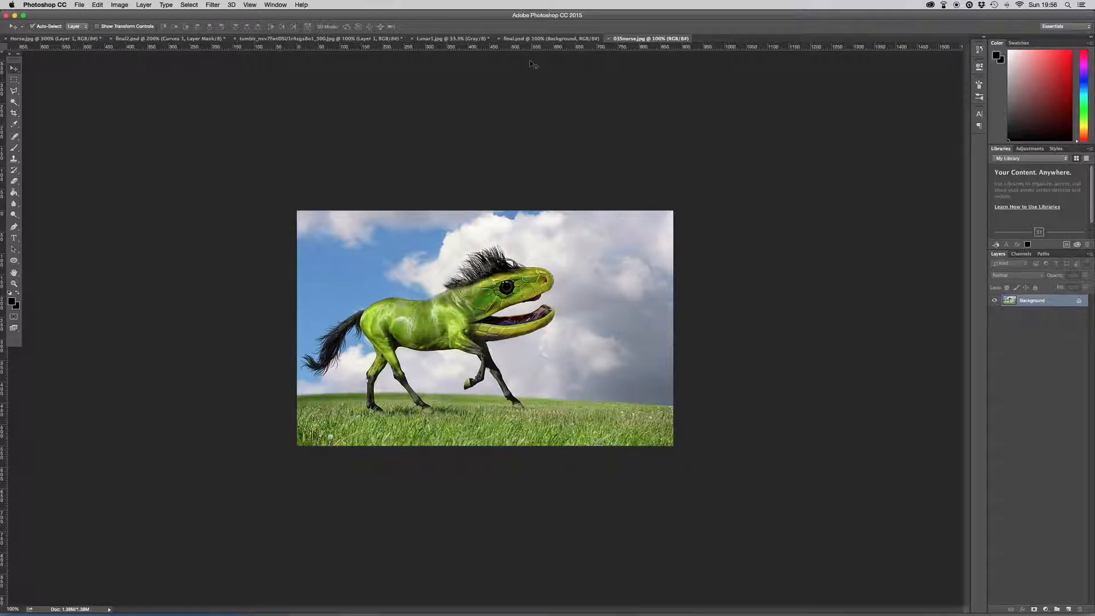
left_click(539, 39)
key("super+equal")
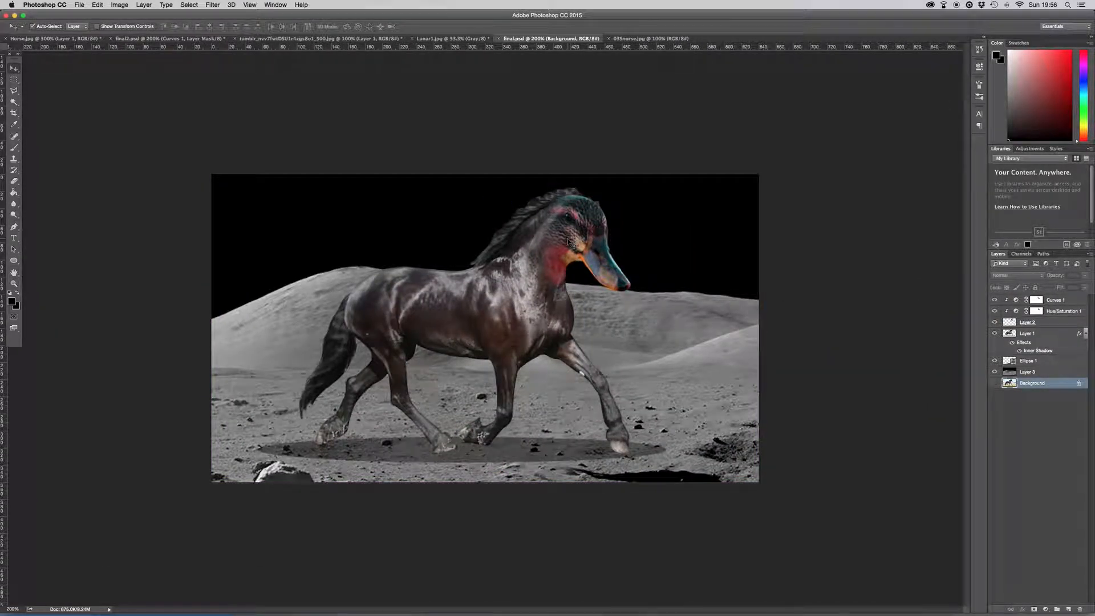